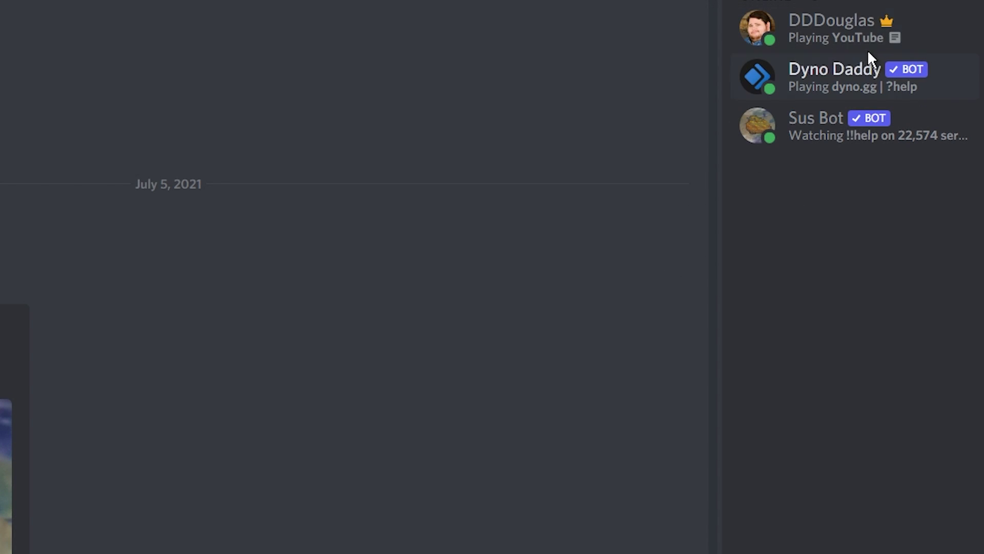
click(901, 36)
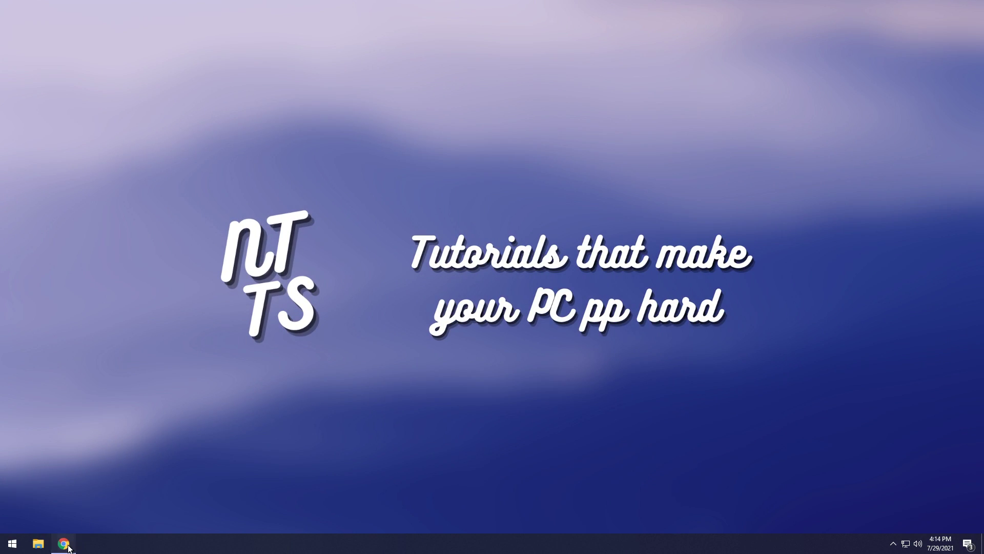
Step: Download the CustomRP .exe installer from customrp.xyz and run it to launch Custom Rich Presence
click(65, 544)
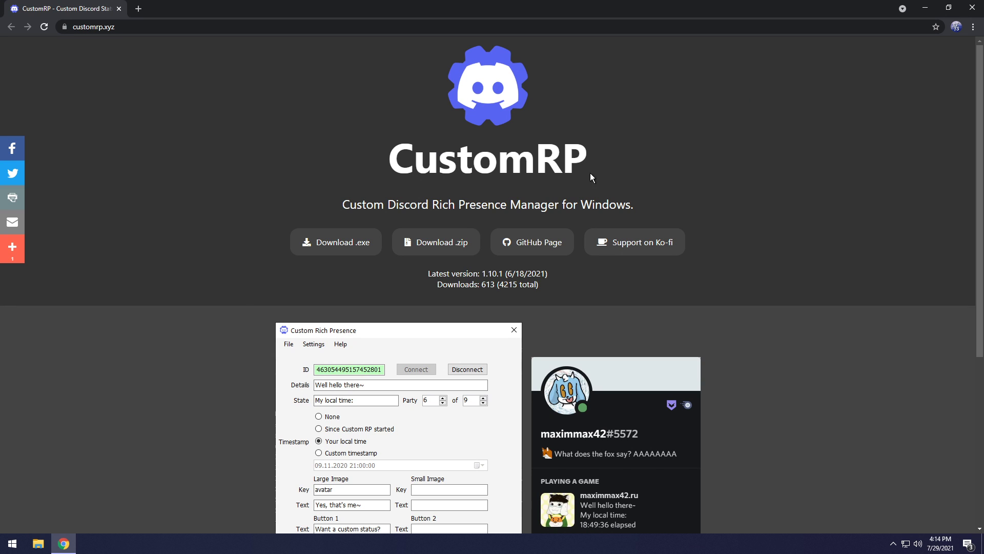
click(331, 249)
click(108, 516)
click(123, 503)
click(20, 545)
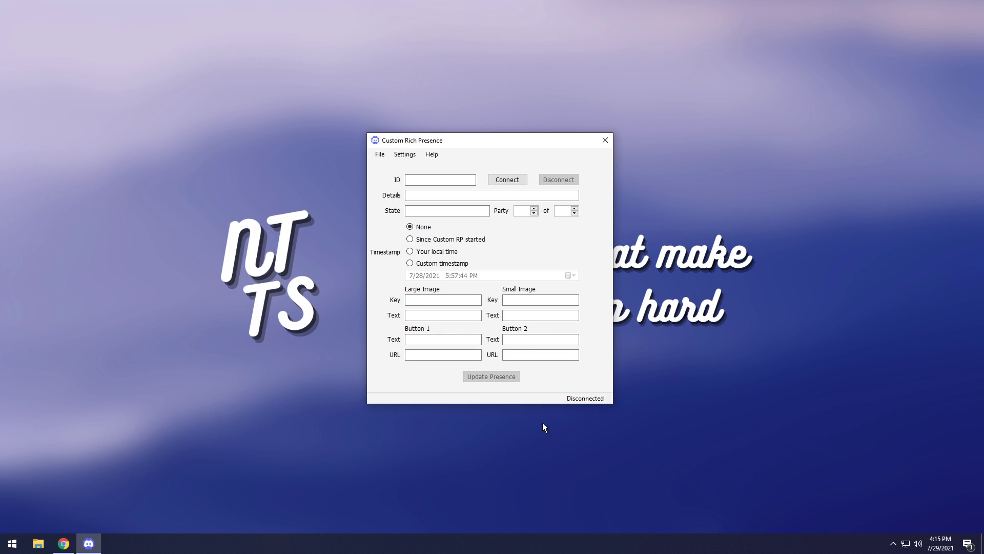
Step: Use Custom Rich Presence's Upload Assets command to reach the Applications page of the Discord Developer Portal in the browser
click(400, 155)
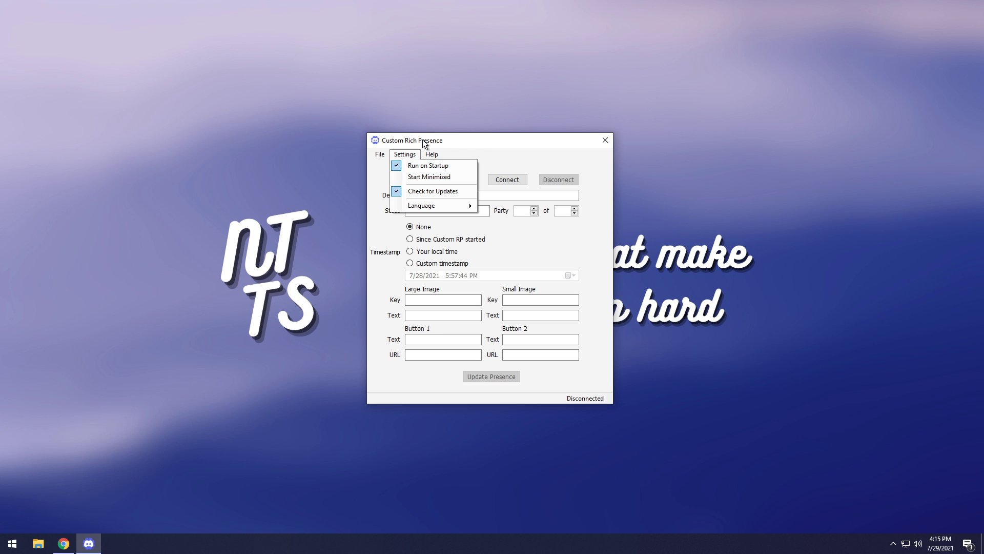
click(379, 155)
click(380, 155)
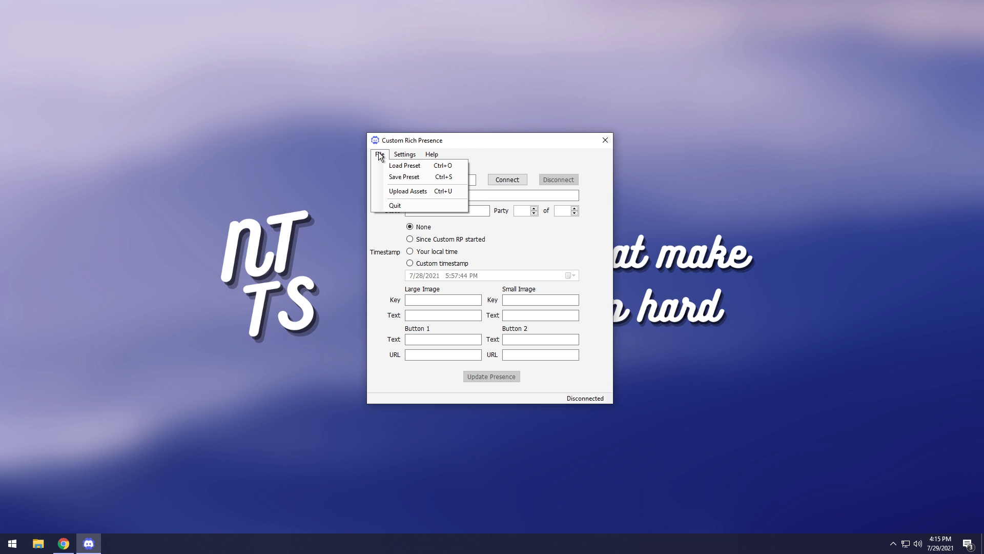
click(408, 193)
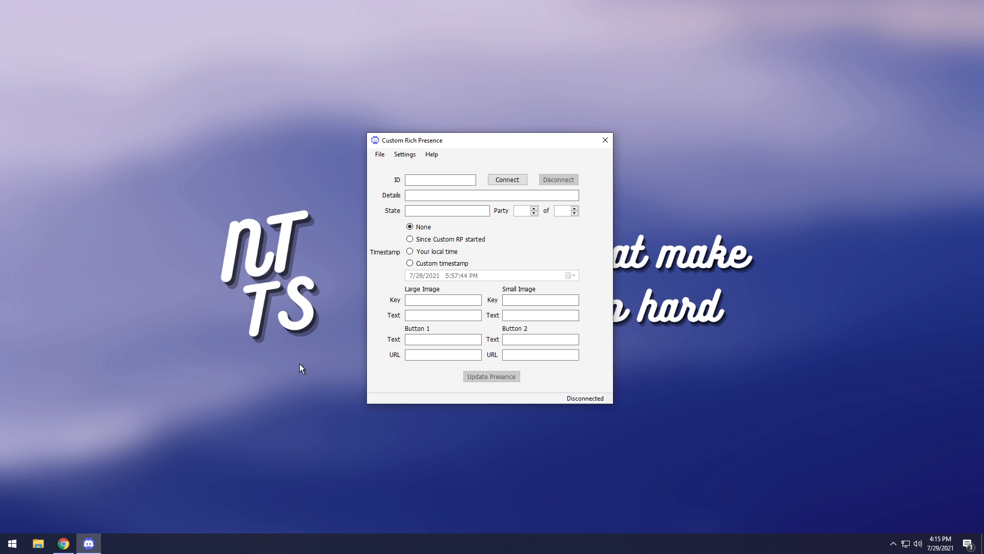
click(65, 547)
drag(205, 29, 359, 1)
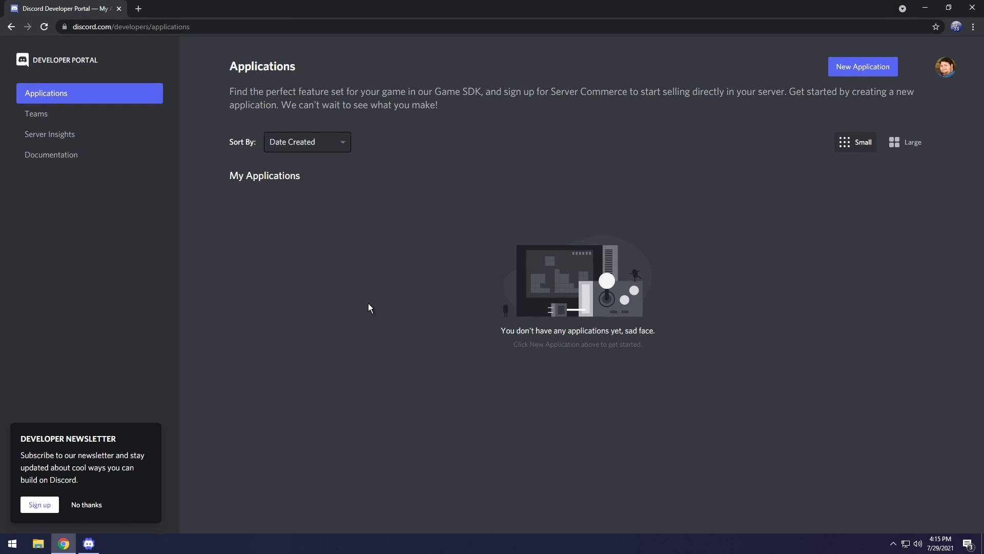
Step: Create a new Discord application named youtube
click(870, 68)
click(447, 296)
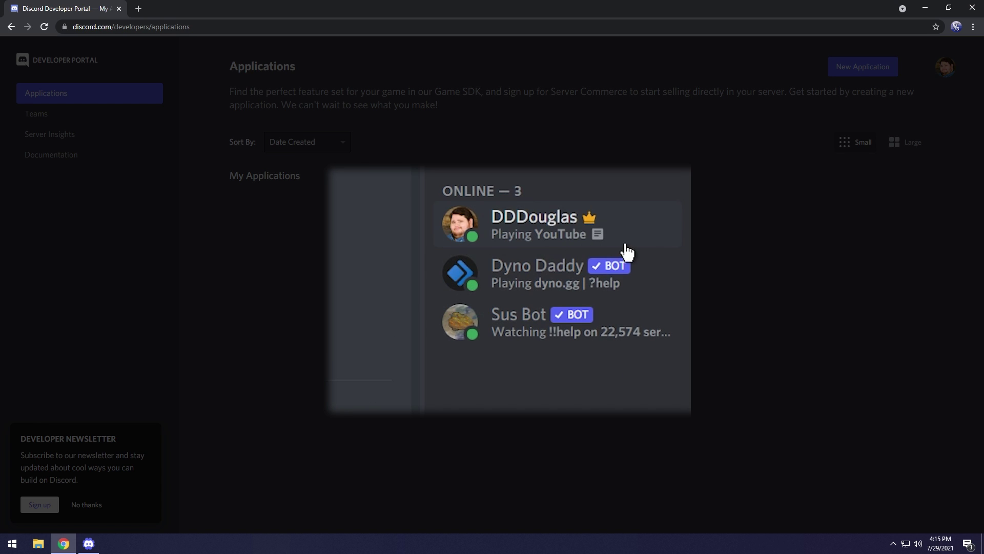
key(Down)
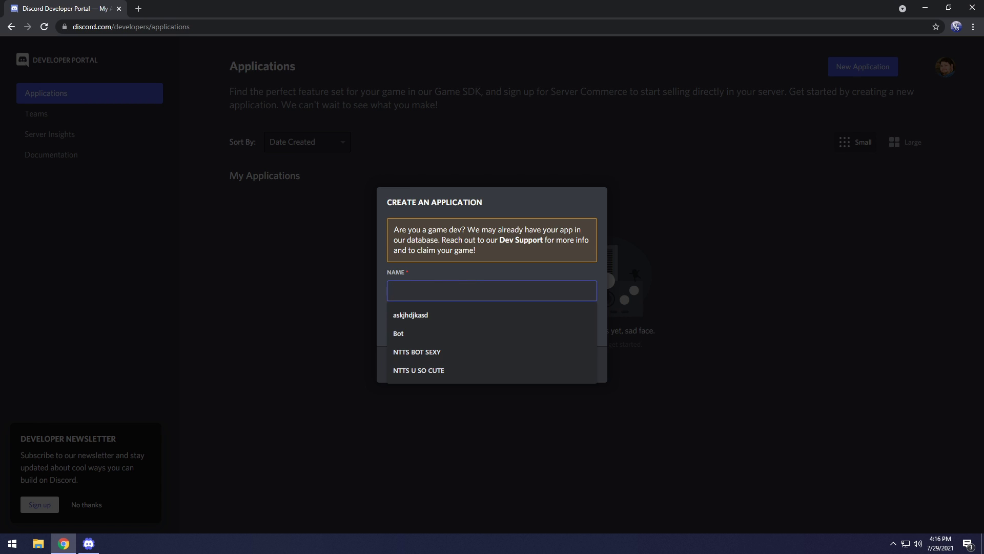
text(youtube)
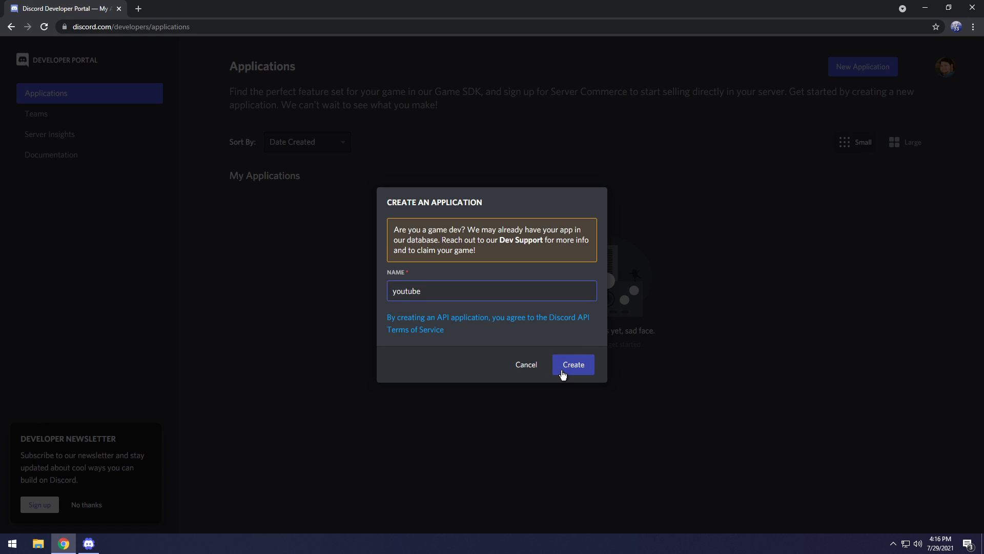
click(563, 375)
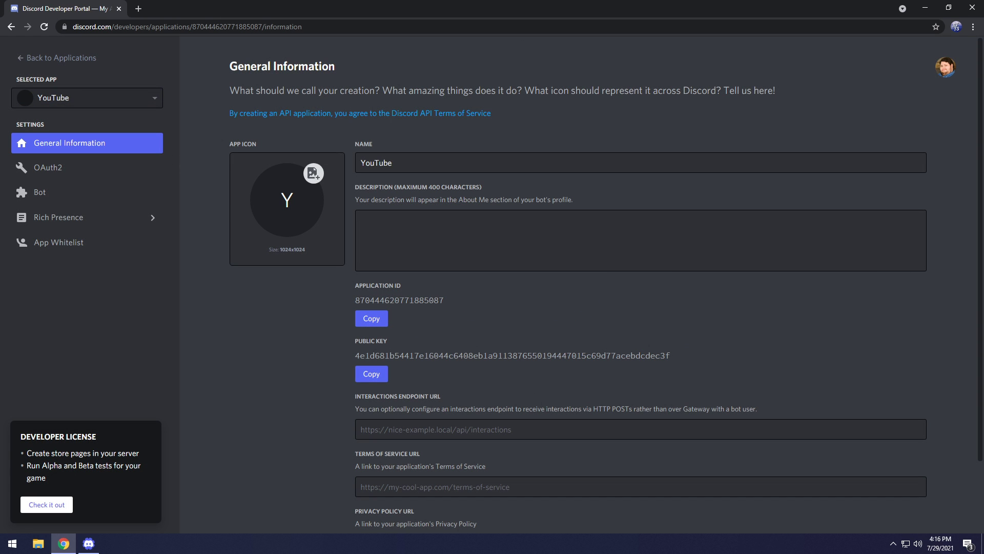
Step: Copy the new application's ID and paste it into the ID field of Custom Rich Presence
scroll(413, 329, down, 2)
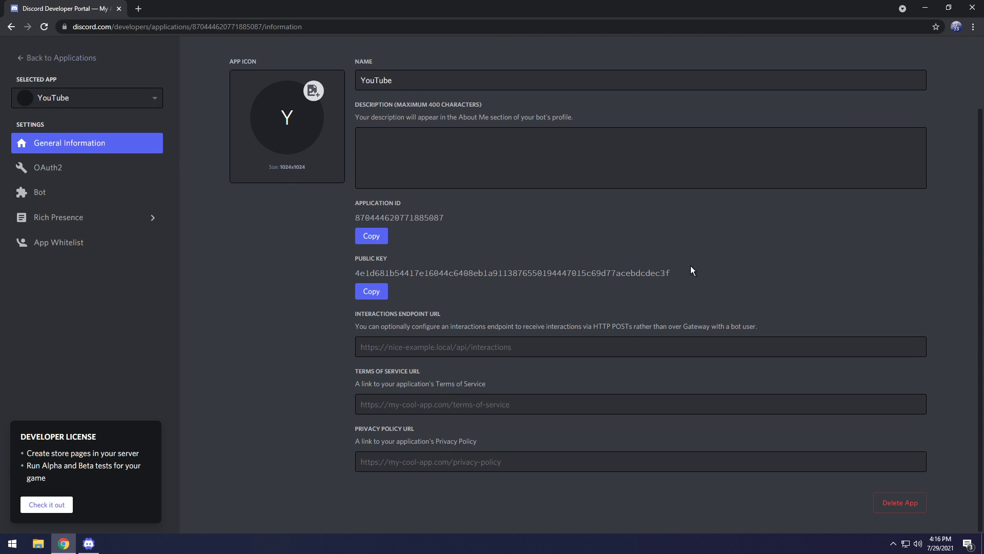
scroll(530, 261, up, 2)
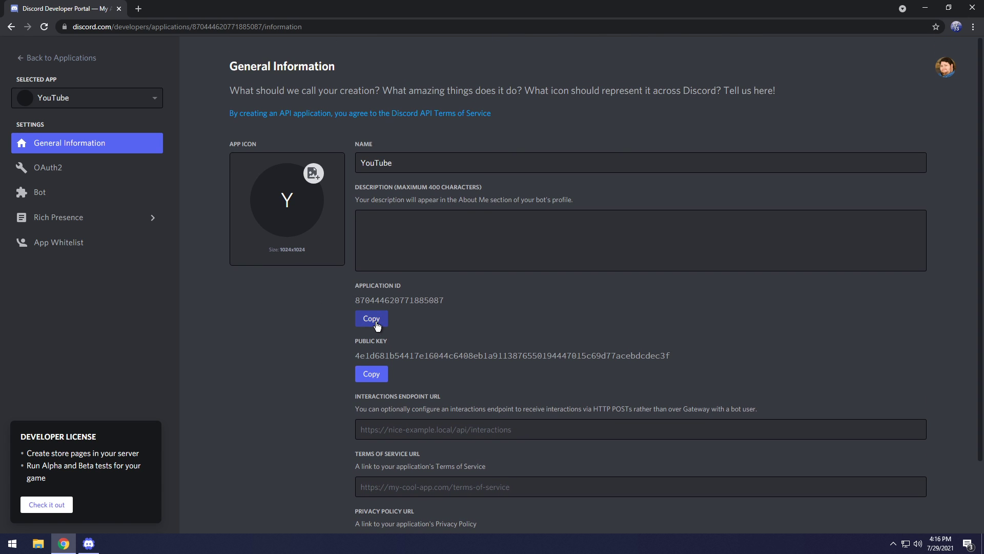
click(376, 322)
click(88, 544)
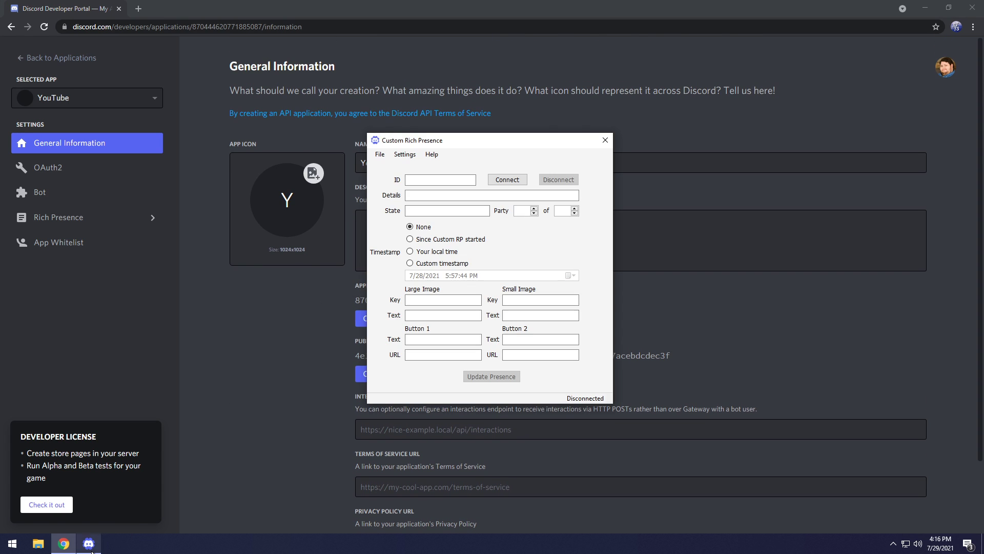
click(440, 180)
key(ctrl+v)
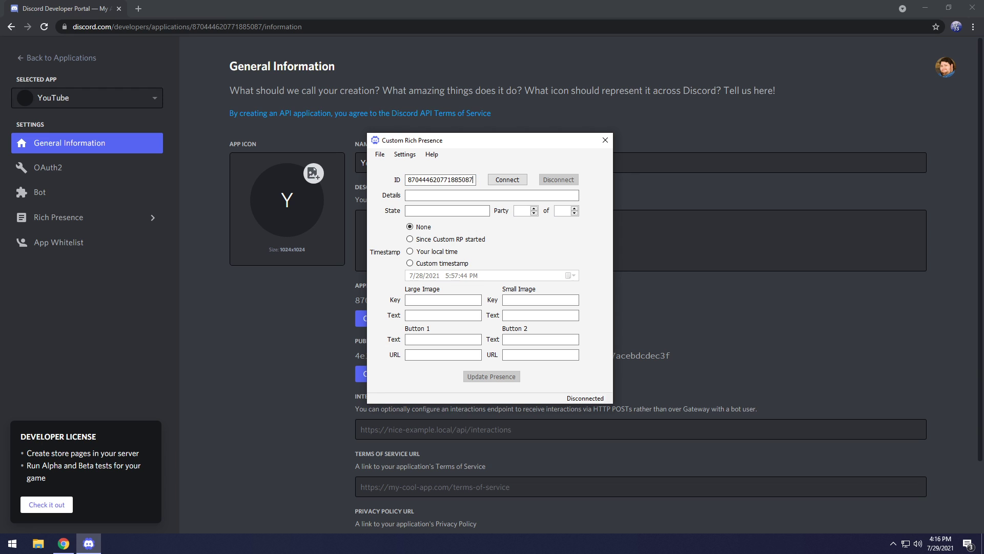
Step: Back in the Developer Portal, add NewResizedLogo.jpg to the YouTube application's Rich Presence art assets
click(774, 351)
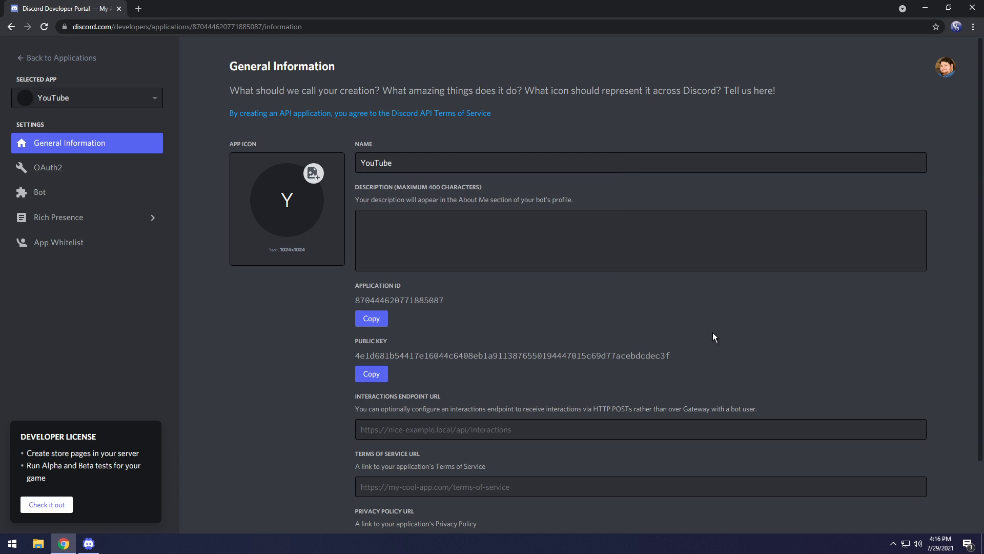
click(59, 218)
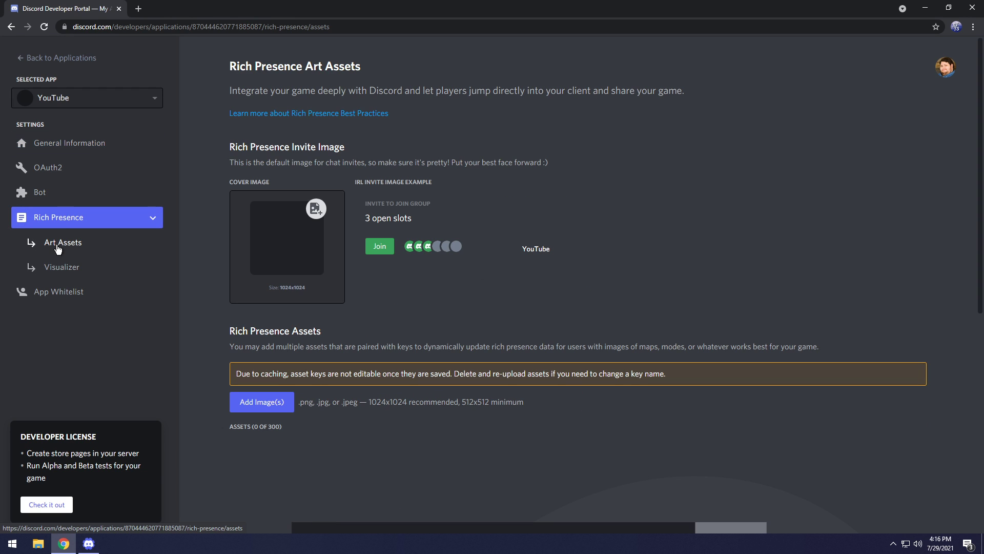
scroll(235, 425, down, 1)
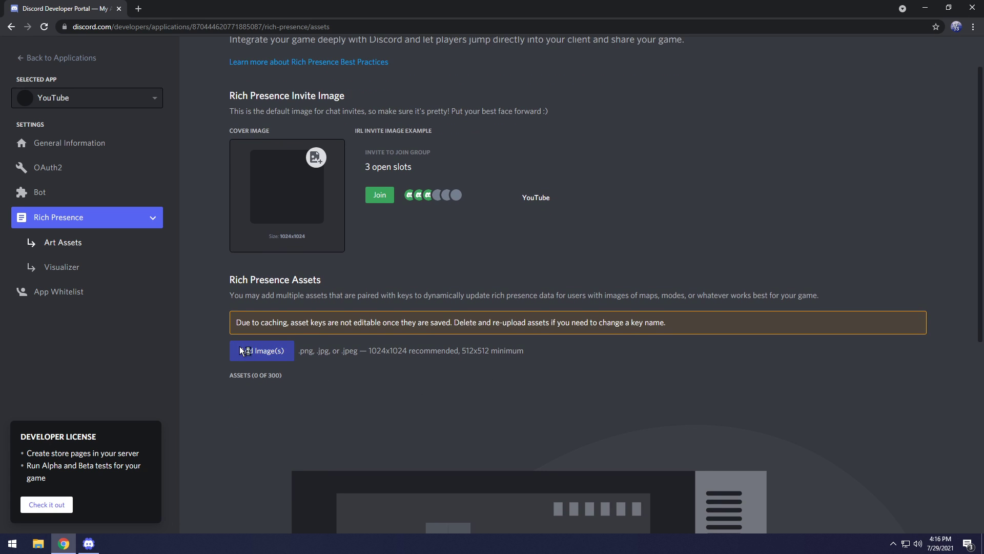
click(239, 346)
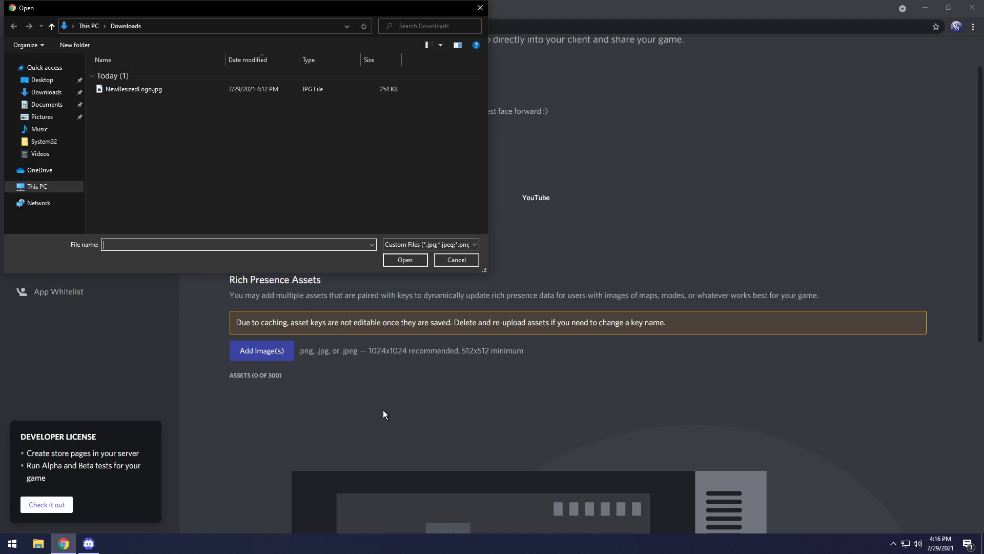
drag(152, 13, 169, 38)
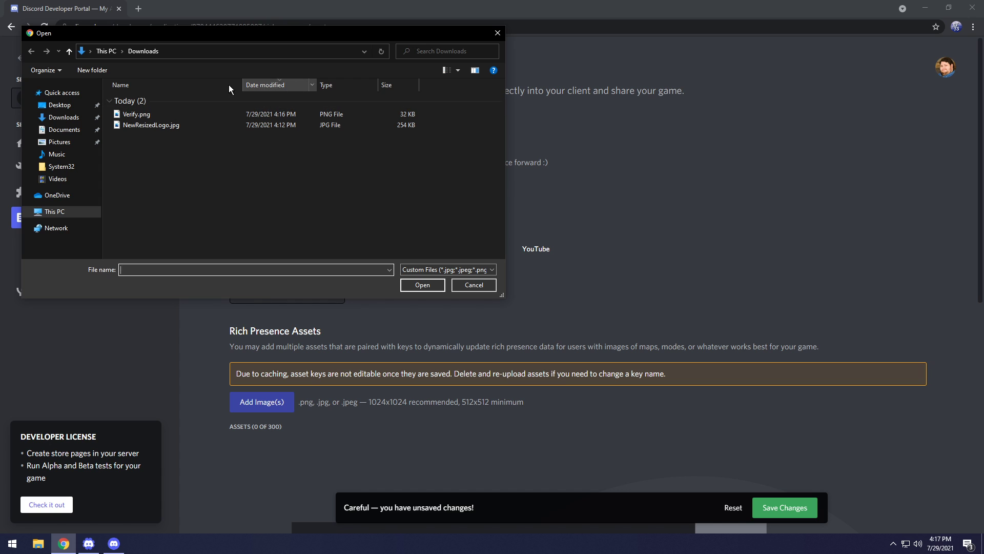
double_click(155, 124)
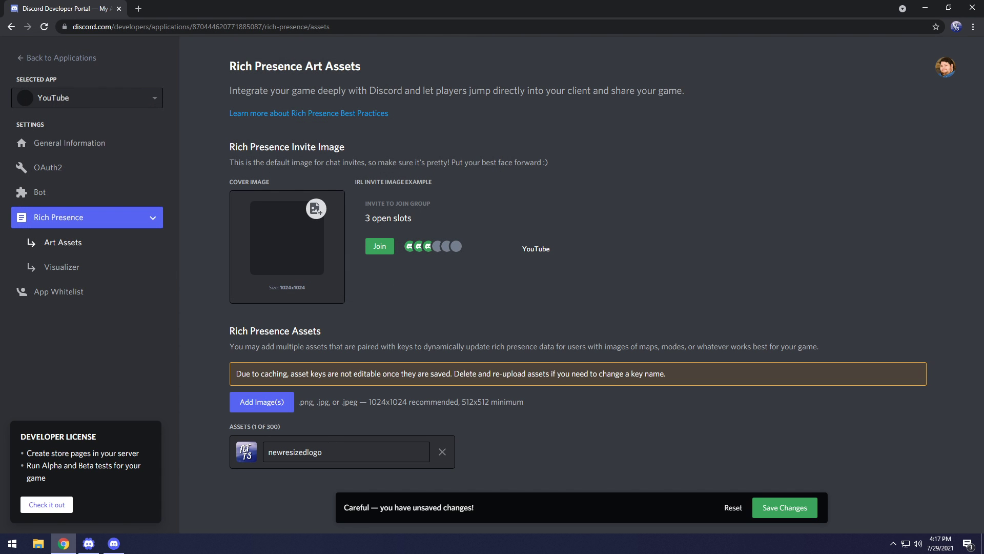
Step: Rename the logo asset's key as bigphoto
double_click(295, 451)
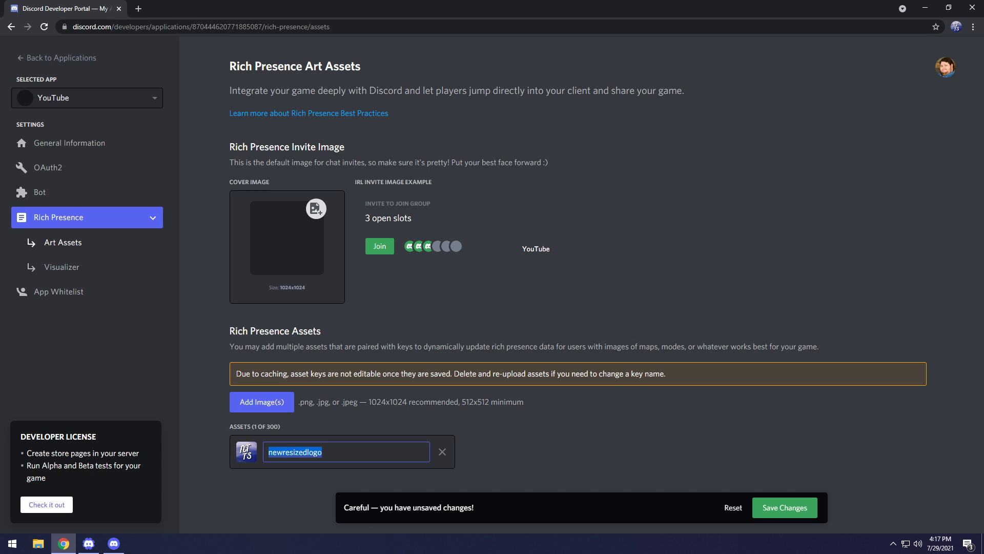
text(bigphoto)
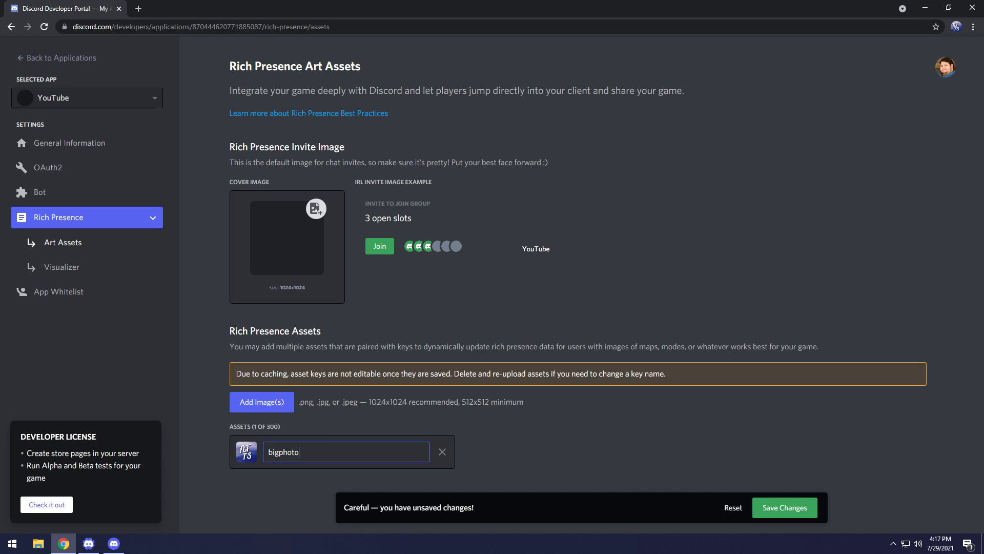
click(407, 428)
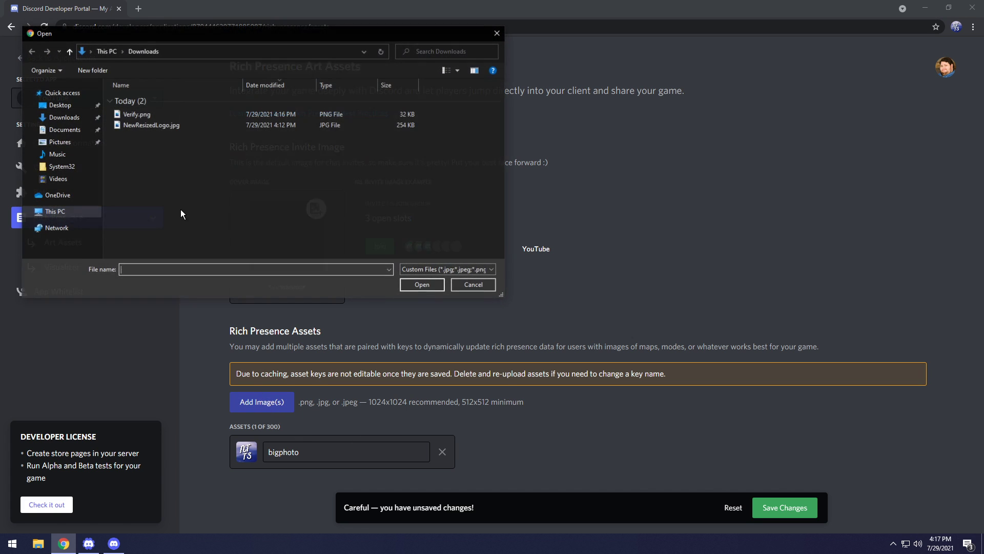
Step: Add Verify.png as a second Rich Presence asset, save the changes and reload the page
double_click(129, 114)
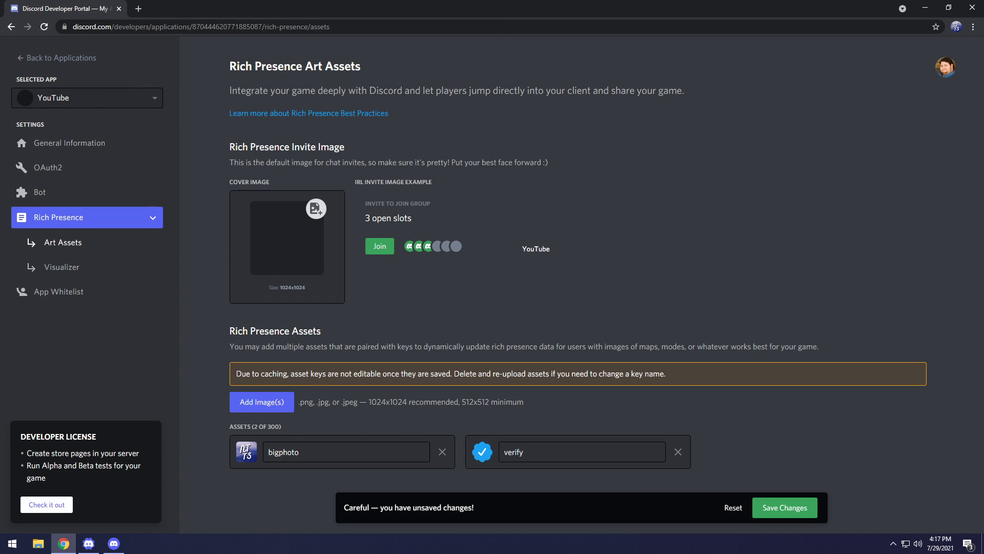
click(787, 507)
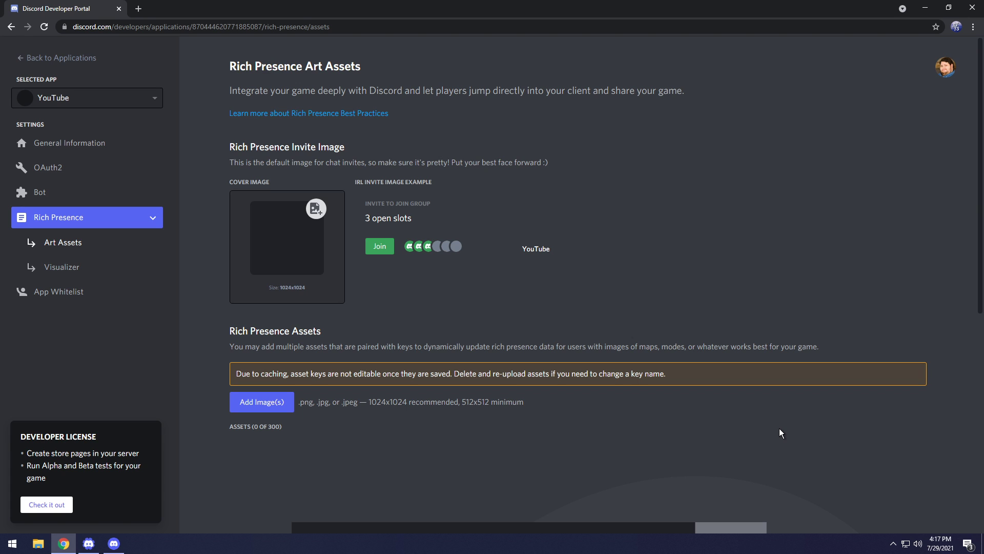
click(44, 27)
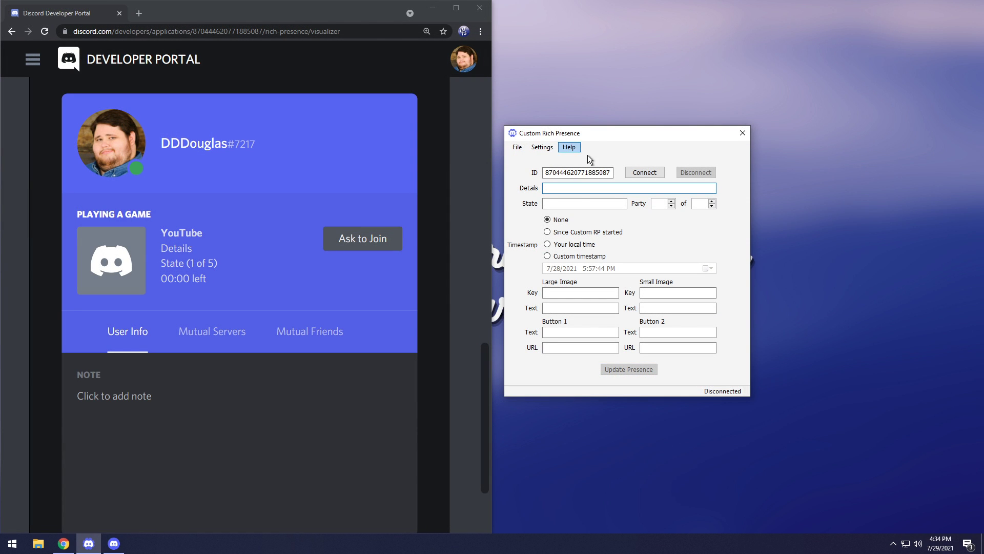
Step: In Custom Rich Presence, set Details to "No Text To Speech" and State to "Subscribers"
drag(572, 134, 568, 134)
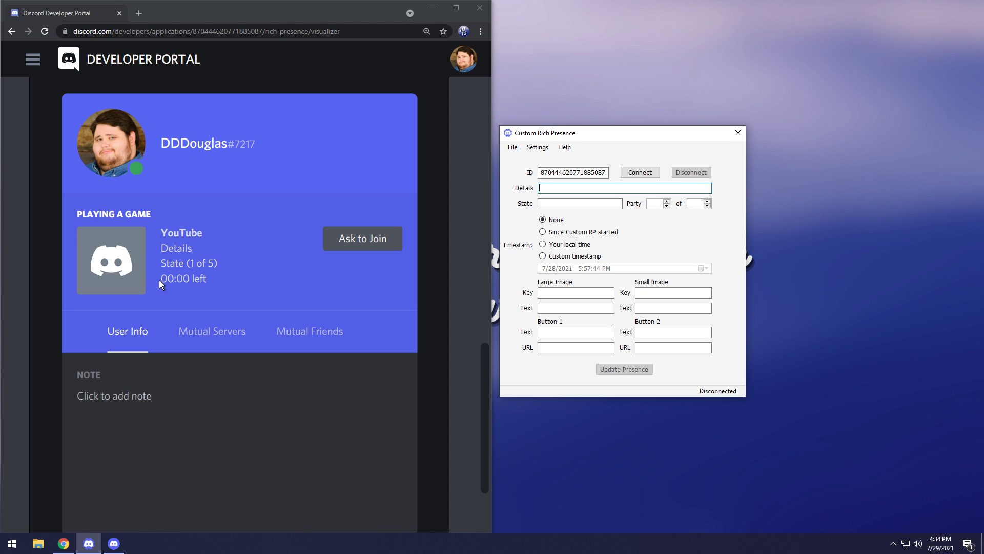
drag(569, 134, 577, 137)
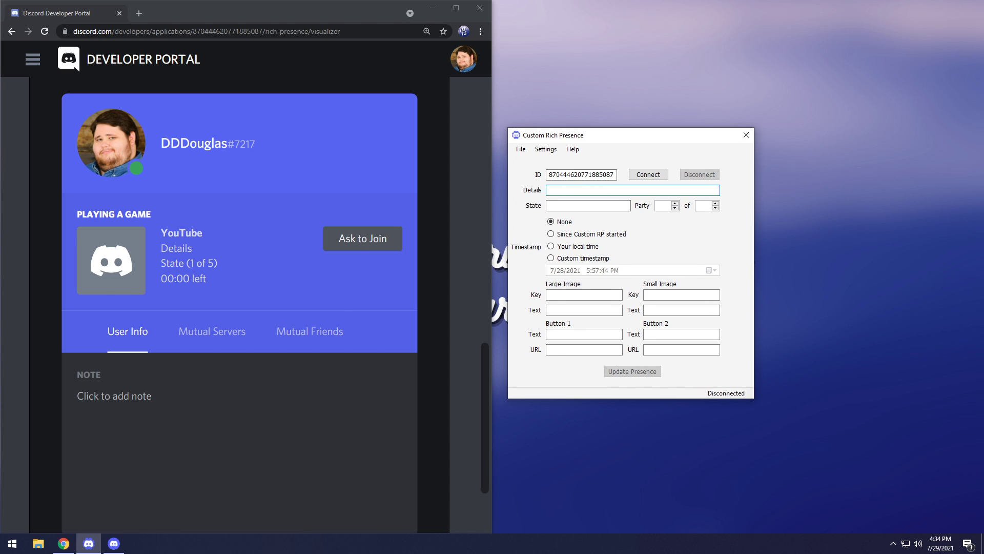
text(No Text To Speech)
key(Tab)
text(Subscribers)
key(Tab)
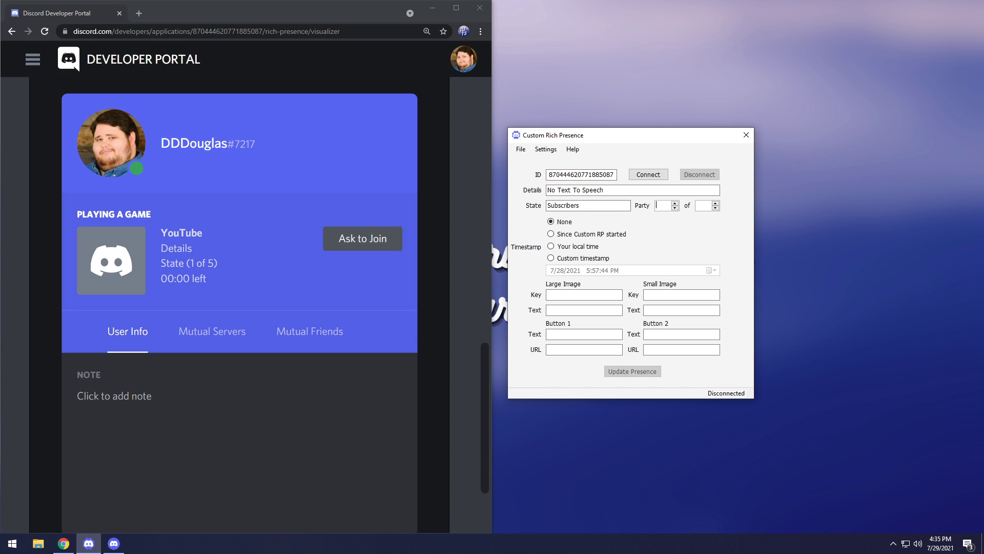
Step: Set the party size to 3631 of 0000
text(3631)
click(703, 205)
text(3336)
double_click(709, 205)
text(3631)
double_click(710, 205)
key(BackSpace)
text(0000)
Step: Set the timestamp option to "Your local time"
click(552, 250)
click(551, 257)
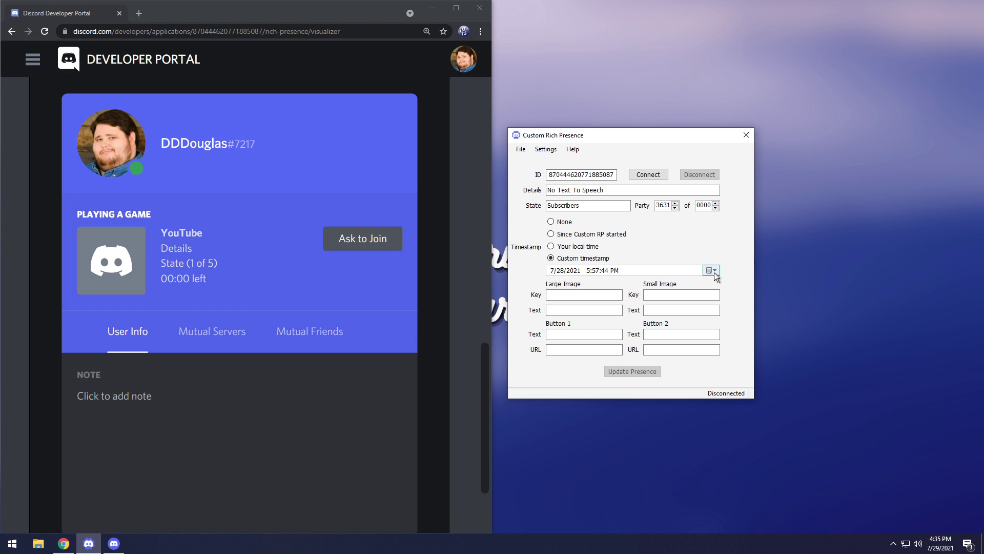
click(552, 247)
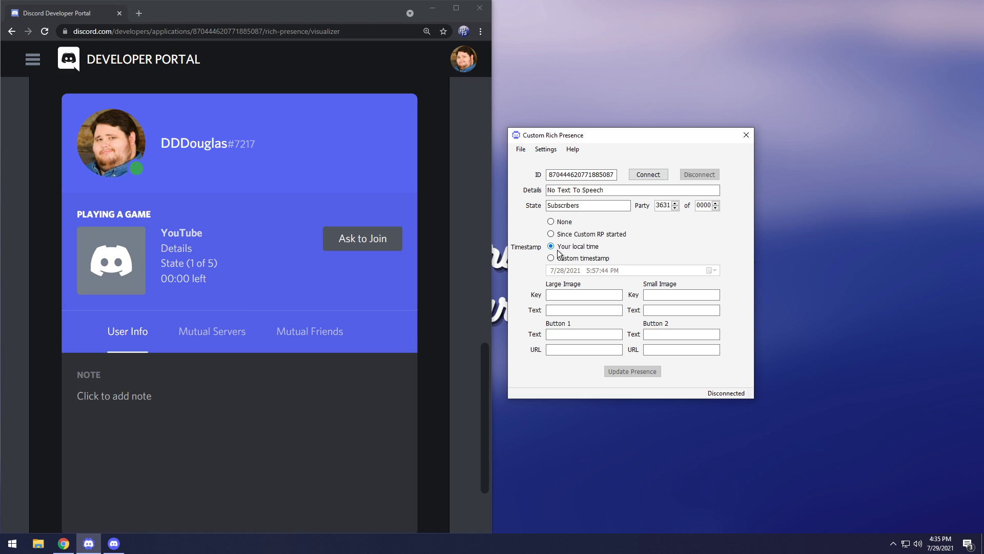
Step: Check the uploaded asset names in the Developer Portal and set the large image key to bigphoto
click(564, 295)
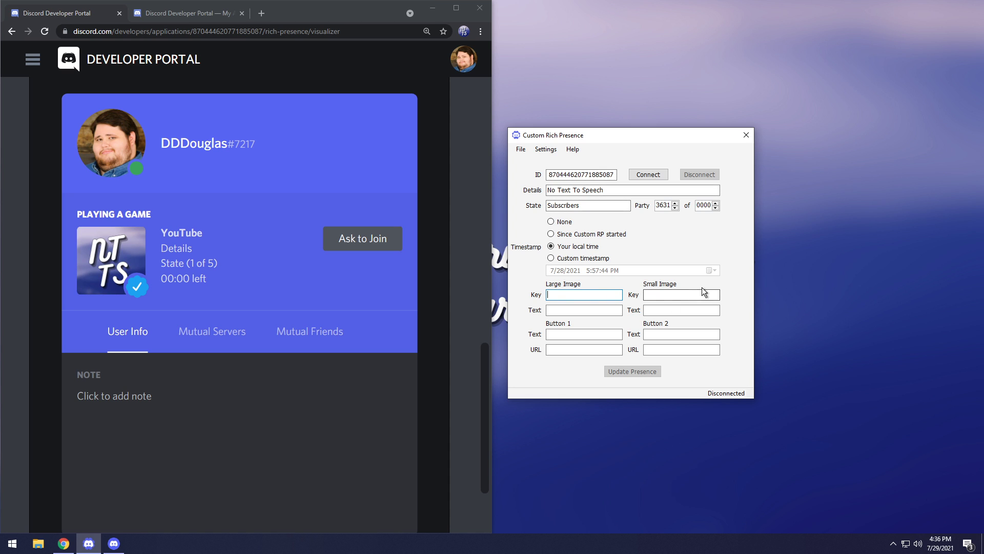
mouse_move(82, 245)
click(162, 19)
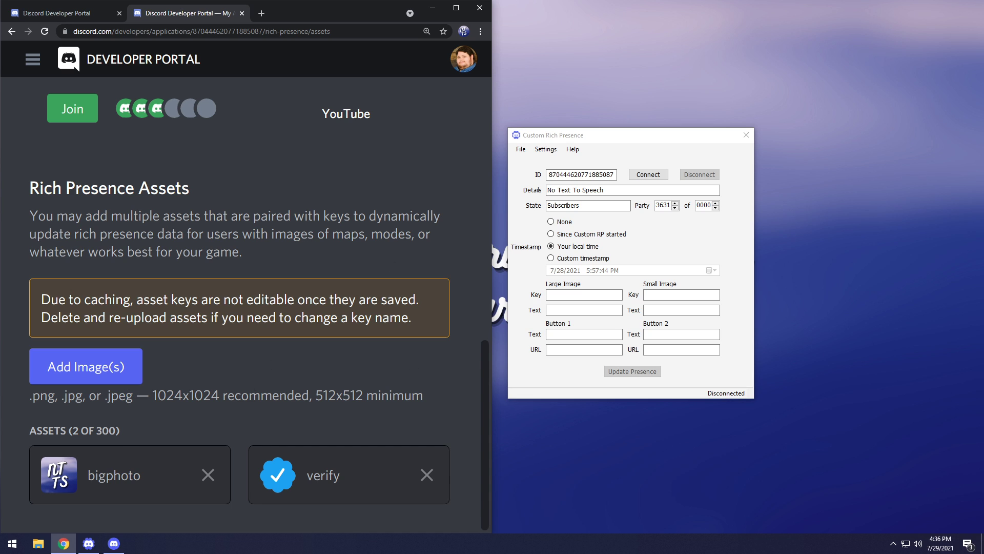
click(555, 296)
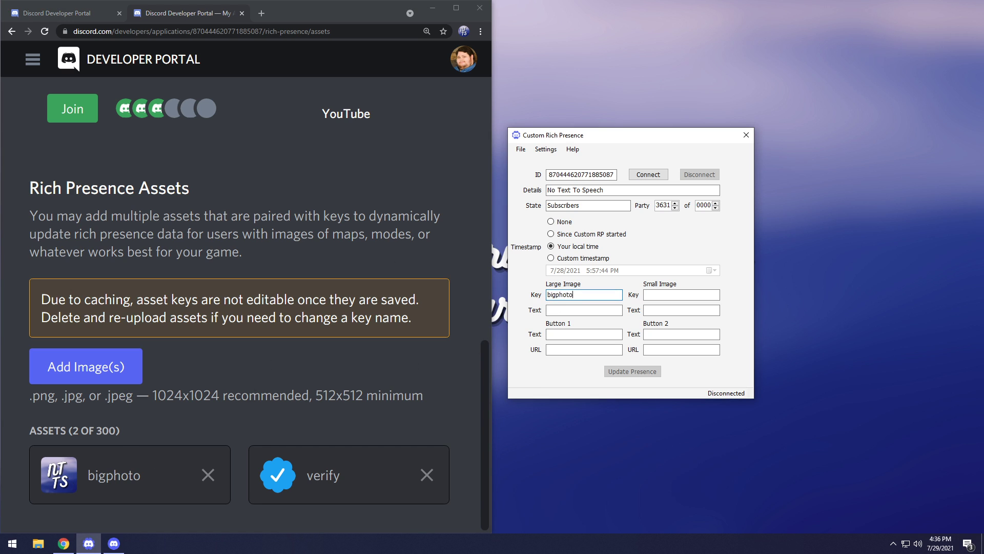
Step: Fill in the image fields: small image key verify, large image text "No Text To Speech" and small image text "Fake verify badge lmao"
click(682, 295)
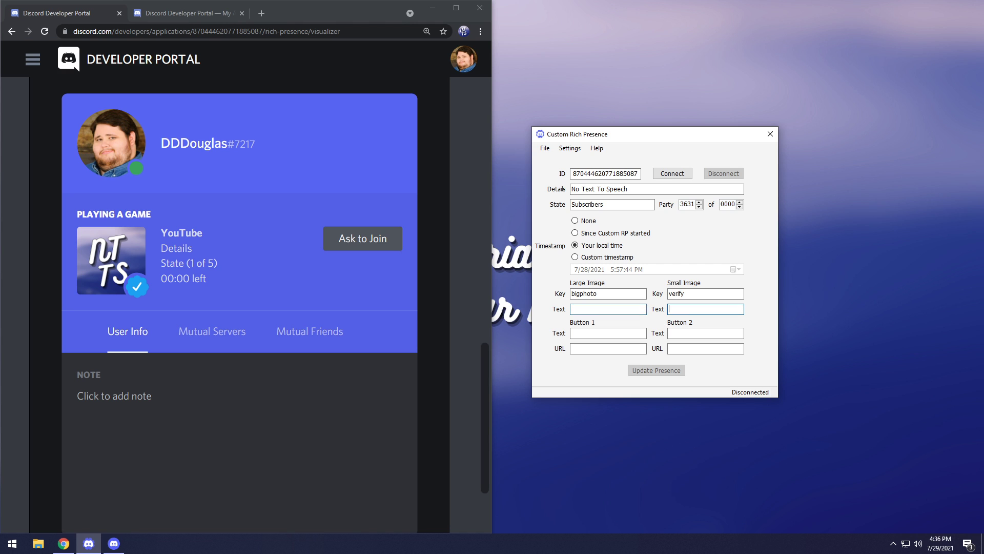
mouse_move(101, 256)
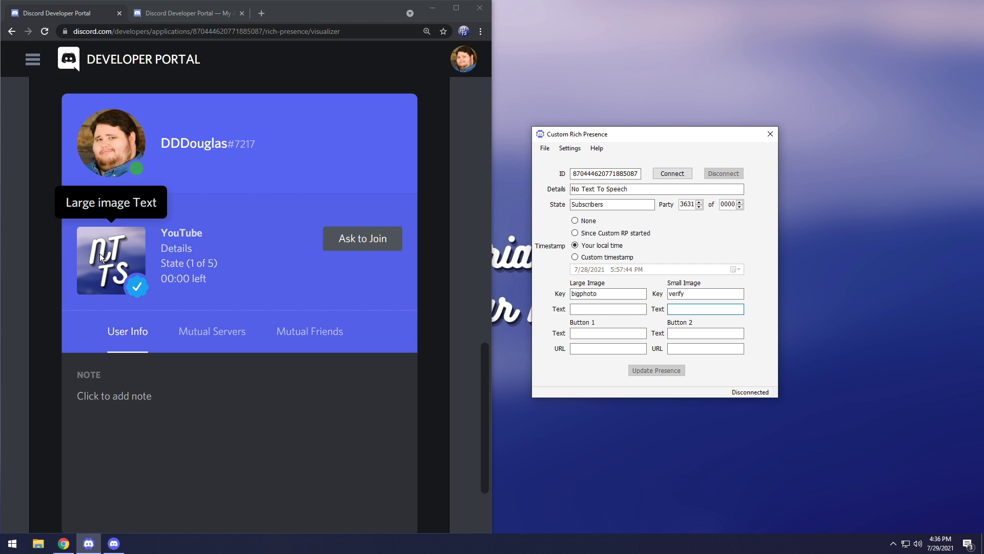
mouse_move(139, 294)
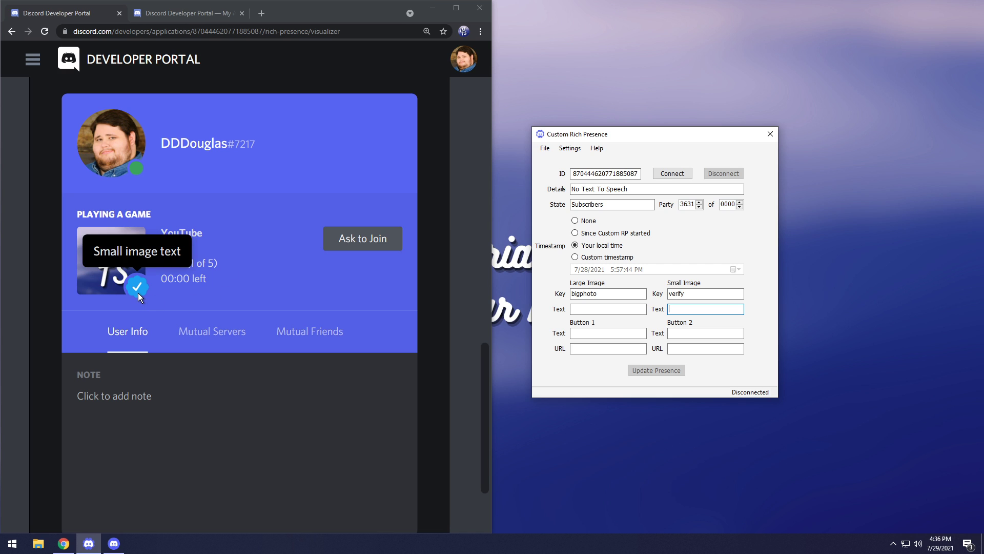
click(635, 308)
text(No Text To Speech)
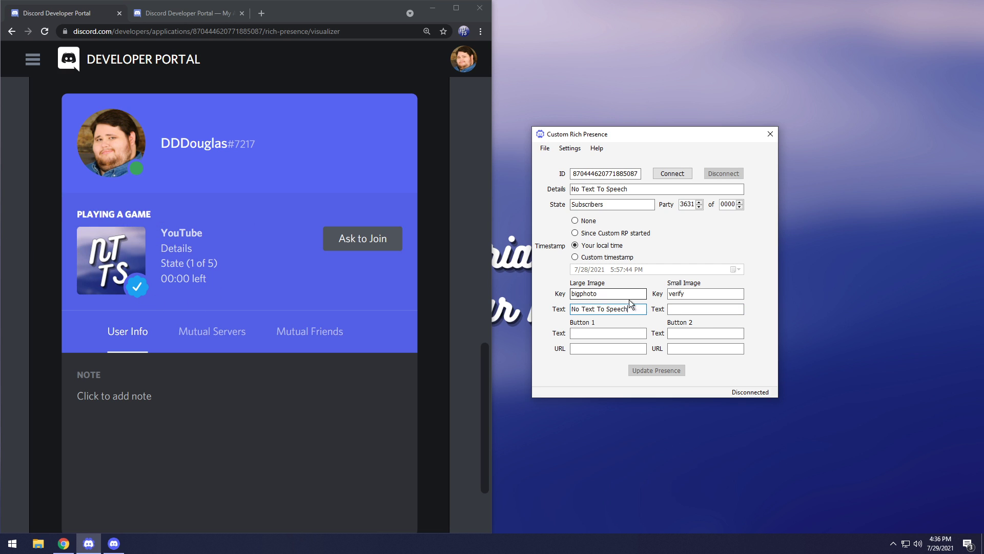
click(705, 309)
text(Fake verify badge lmao)
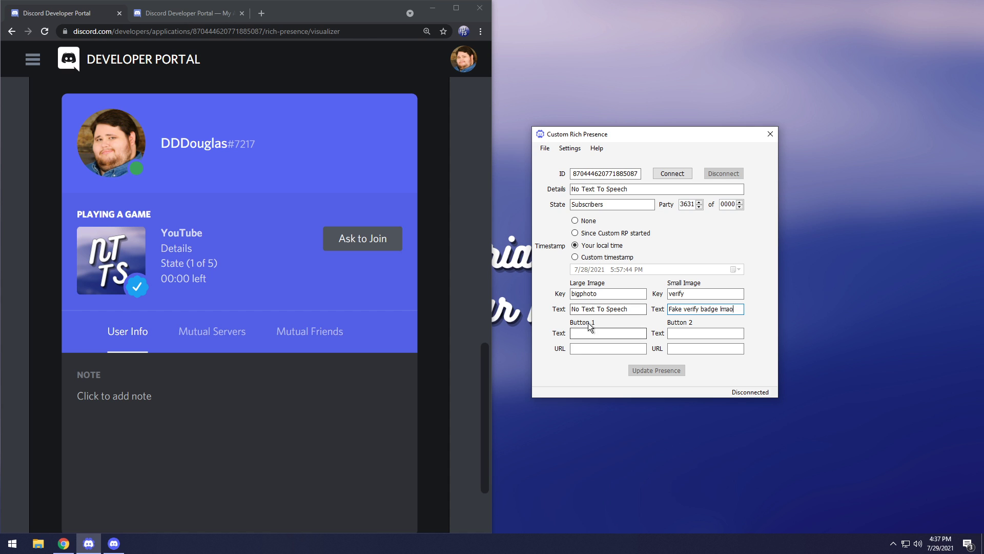
Step: Set up Button 1 with the text "Dev Portal" and the web address of the application's Rich Presence Assets page as its URL
click(190, 13)
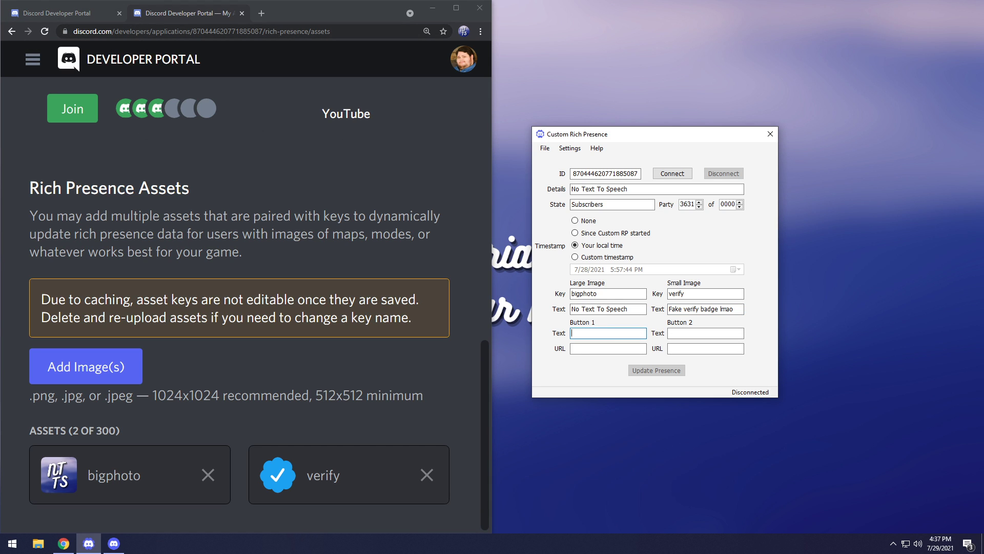
click(146, 31)
key(ctrl+c)
click(608, 348)
key(ctrl+v)
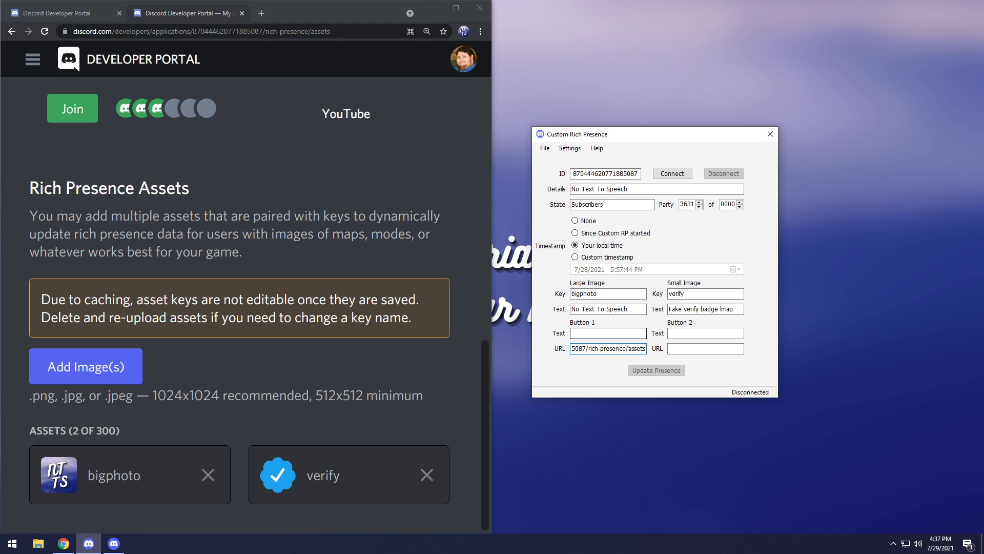
click(572, 333)
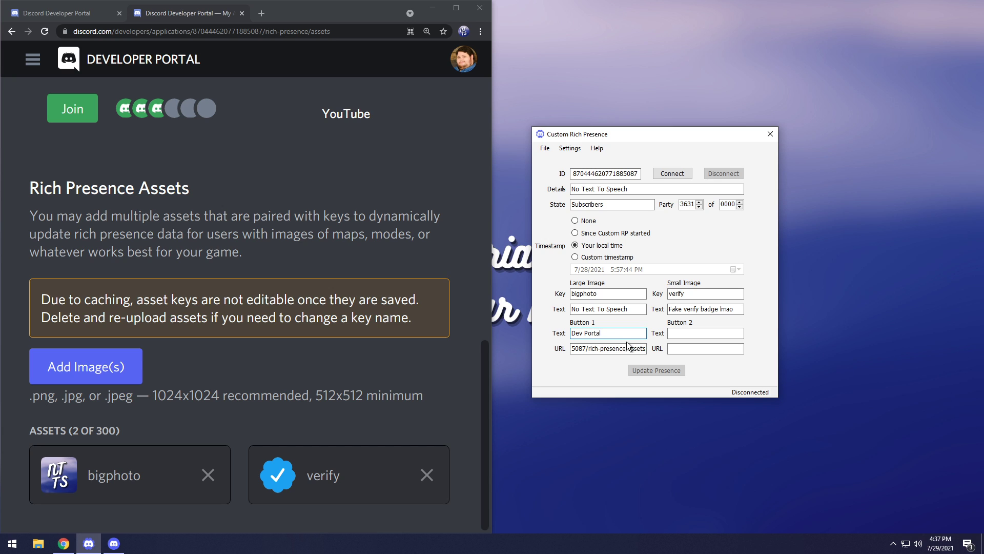
key(Tab)
key(Tab)
text(Youtube)
key(Tab)
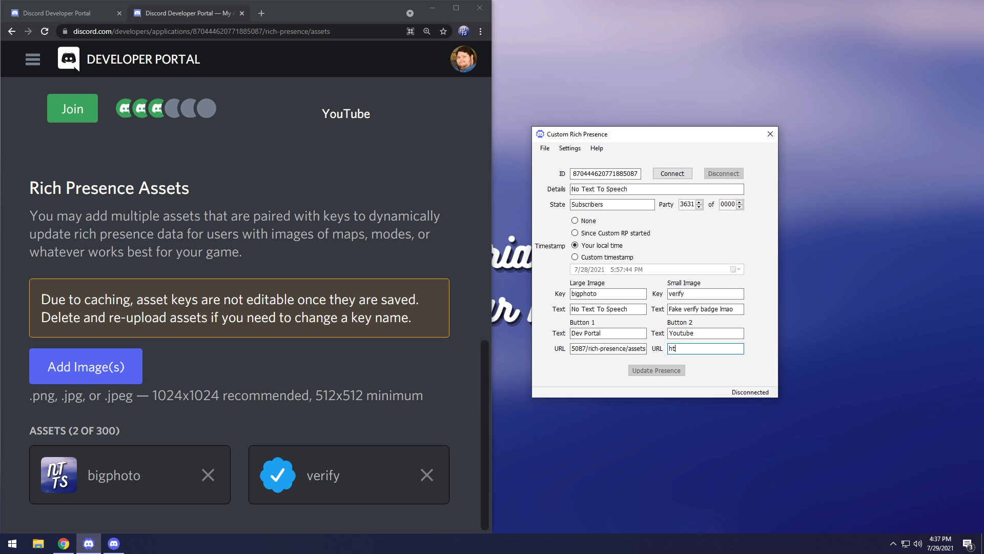
text(https)
key(ctrl+v)
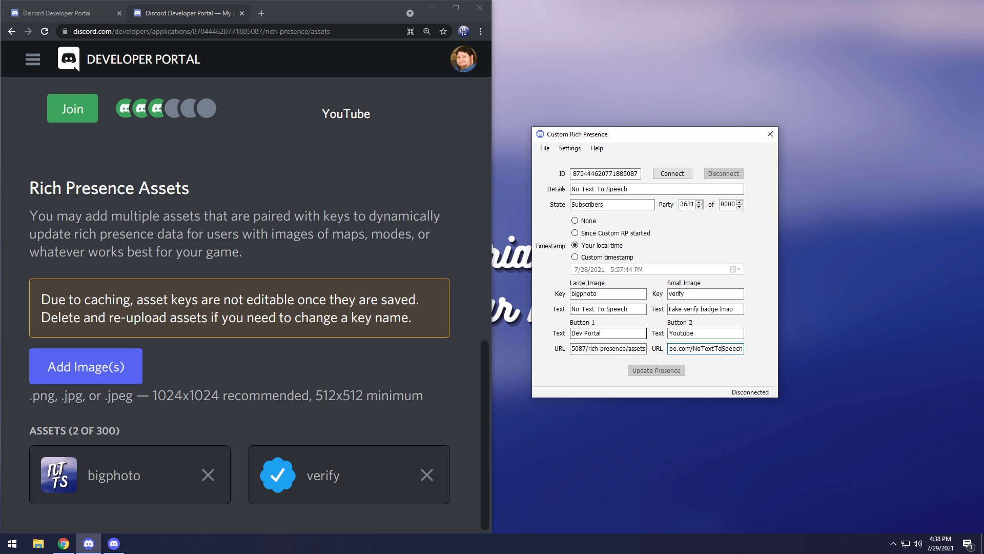
drag(605, 333, 571, 333)
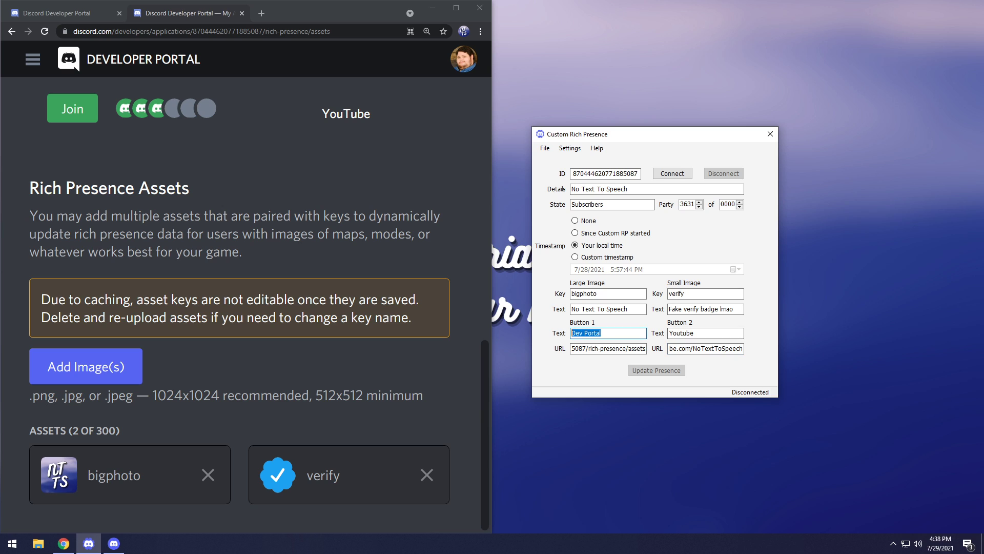
double_click(681, 333)
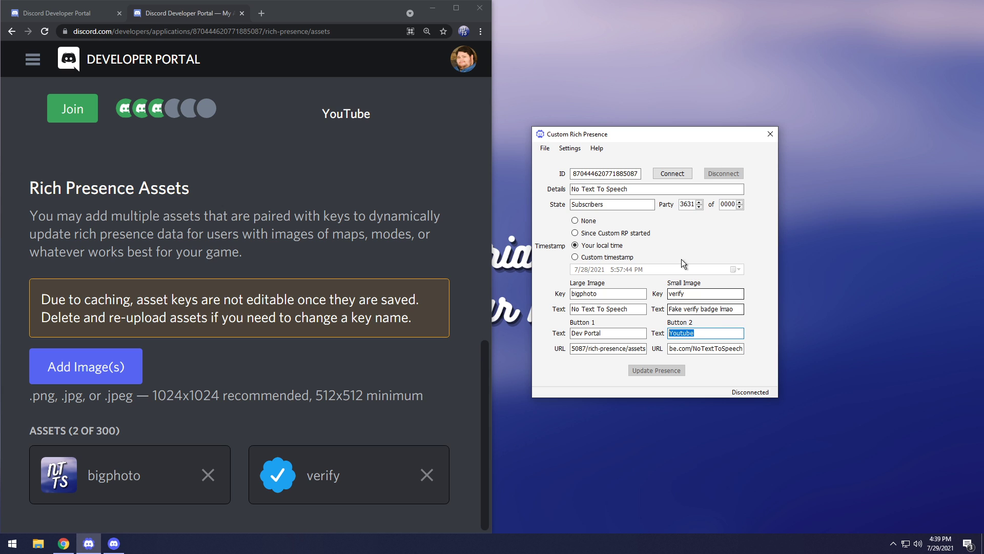
Step: Connect the custom rich presence and view the resulting status on the account's own profile in Discord
click(672, 174)
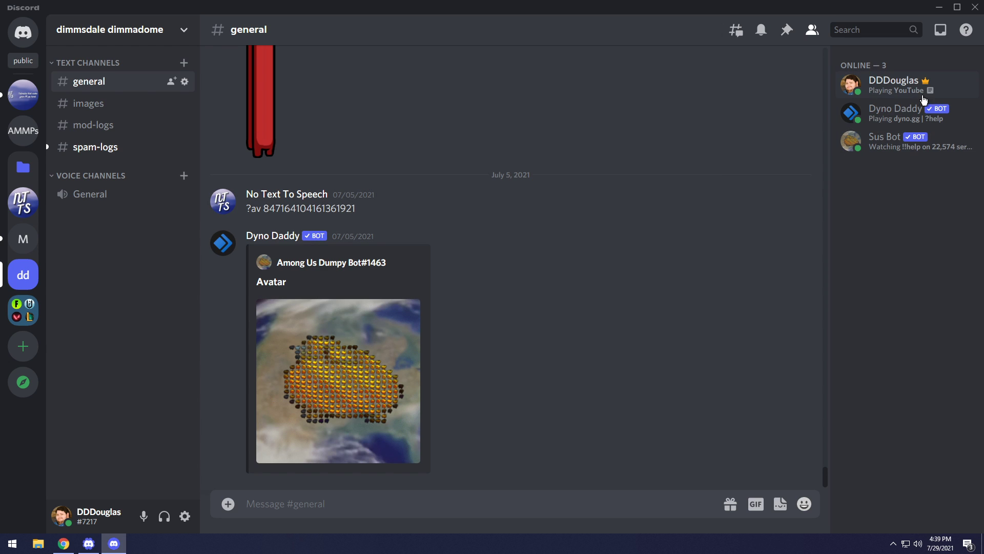
click(925, 94)
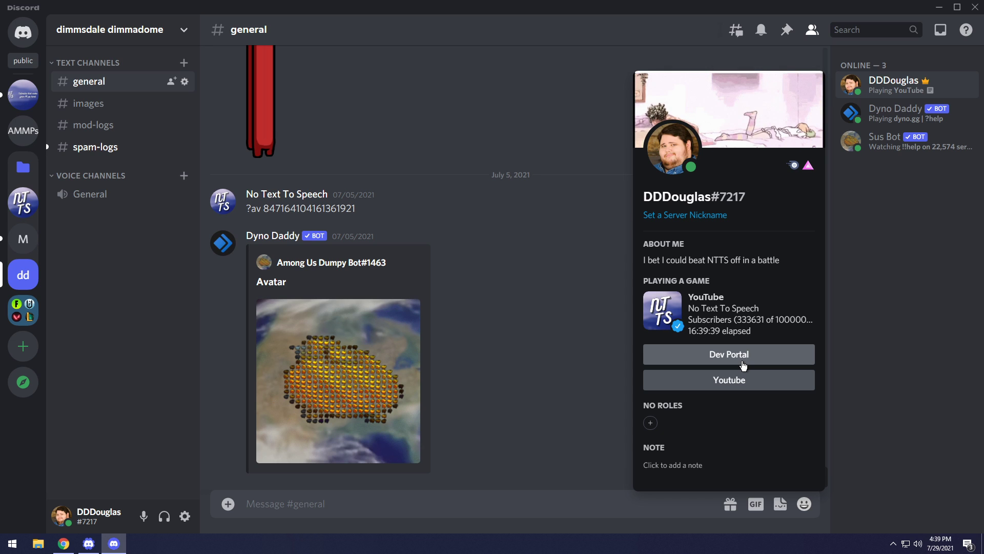
click(743, 364)
click(899, 96)
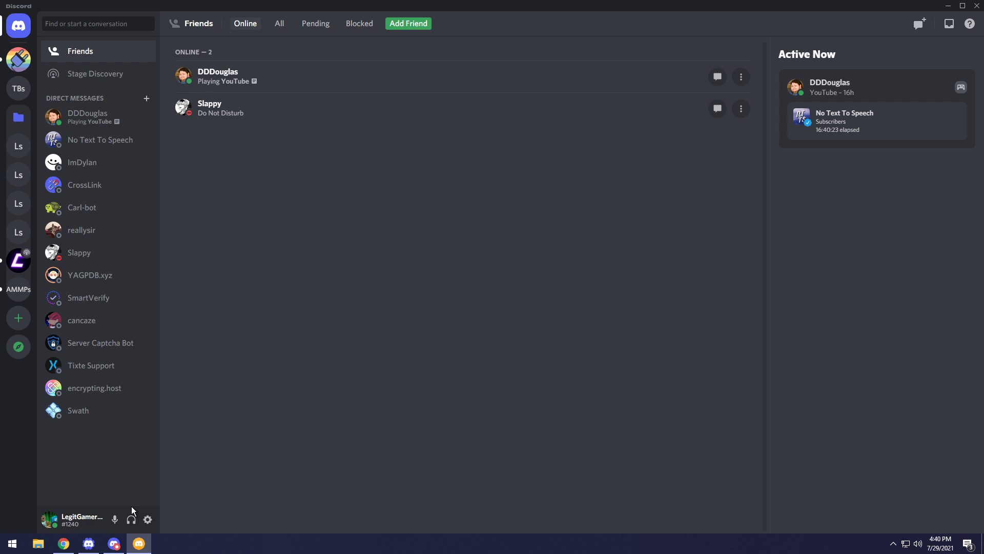
Step: From the second Discord account, view the friend's profile activity, test its Youtube button link and close the opened page
right_click(281, 73)
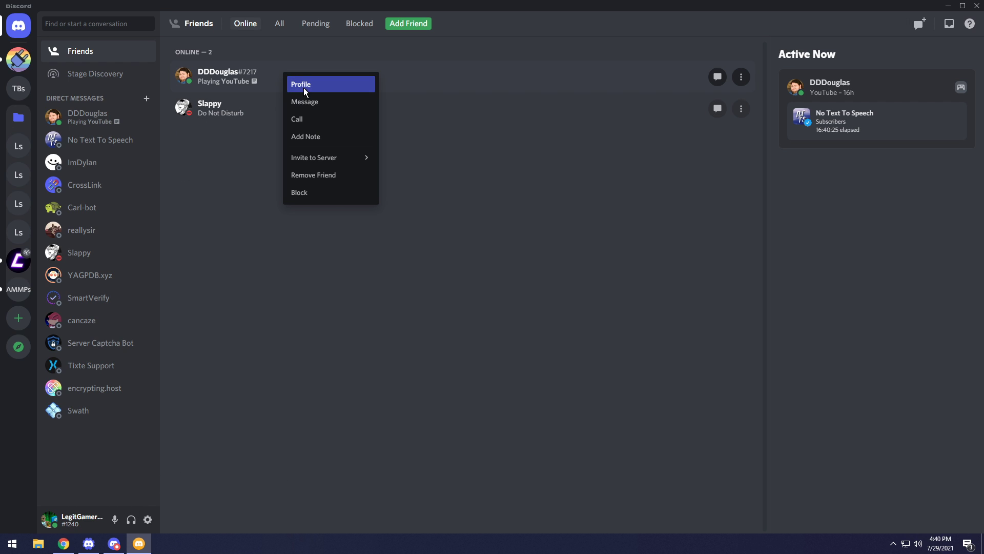
click(303, 88)
click(407, 306)
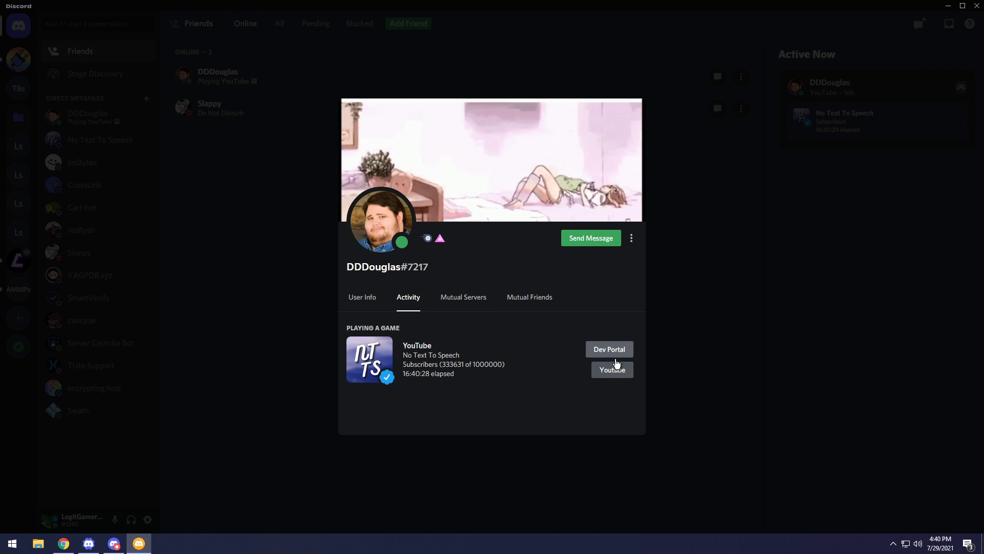
click(617, 371)
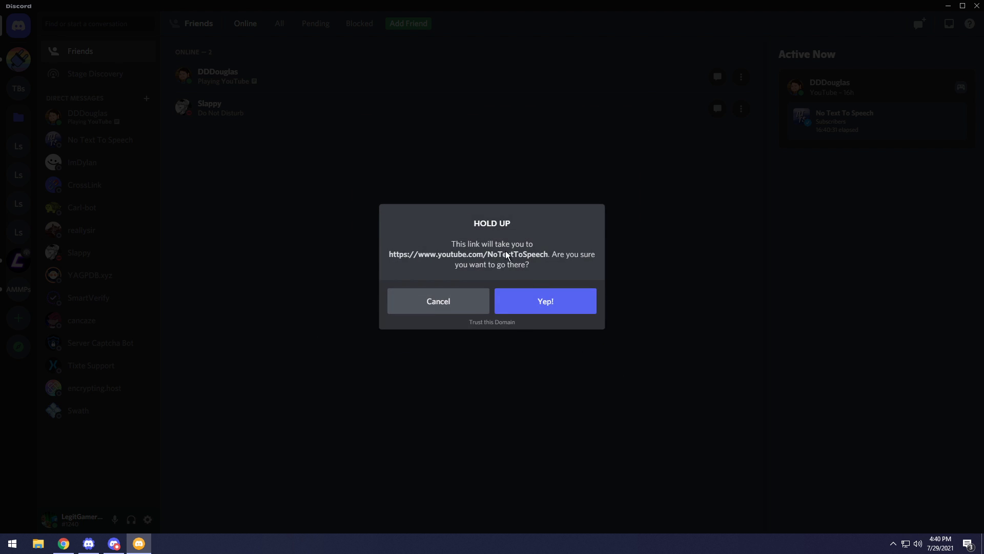
click(557, 307)
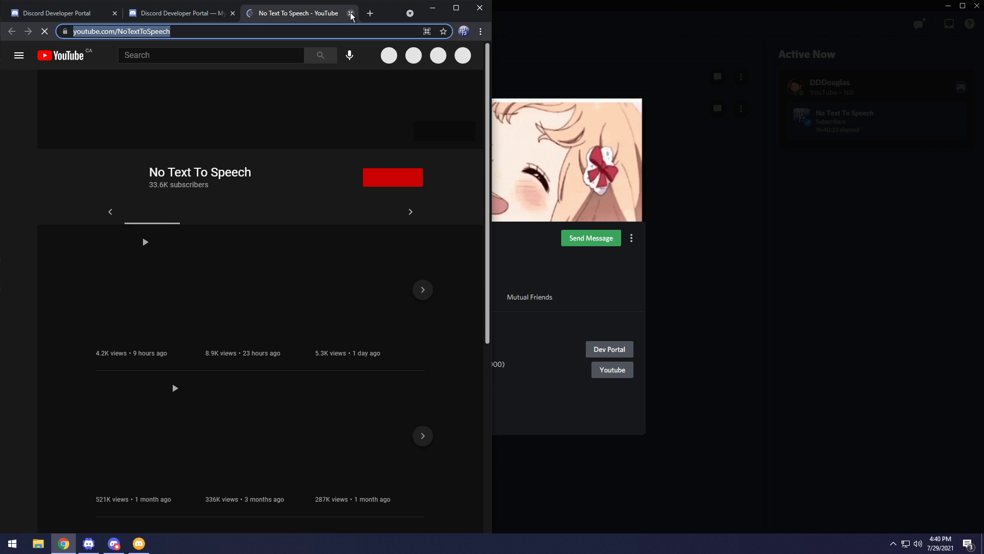
click(350, 14)
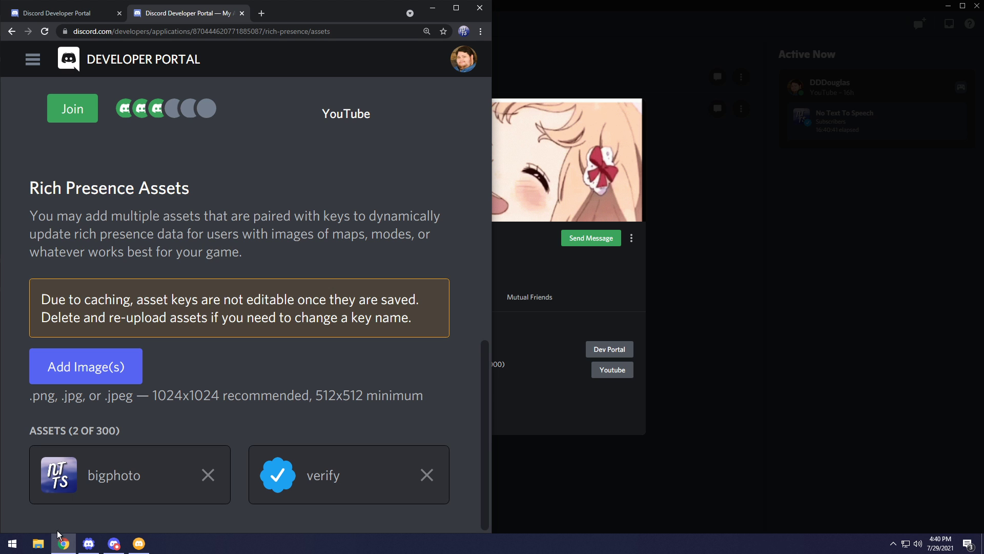
Step: Return to the Custom Rich Presence window with the browser minimized and review the beginning of Button 2's URL
click(132, 544)
click(132, 545)
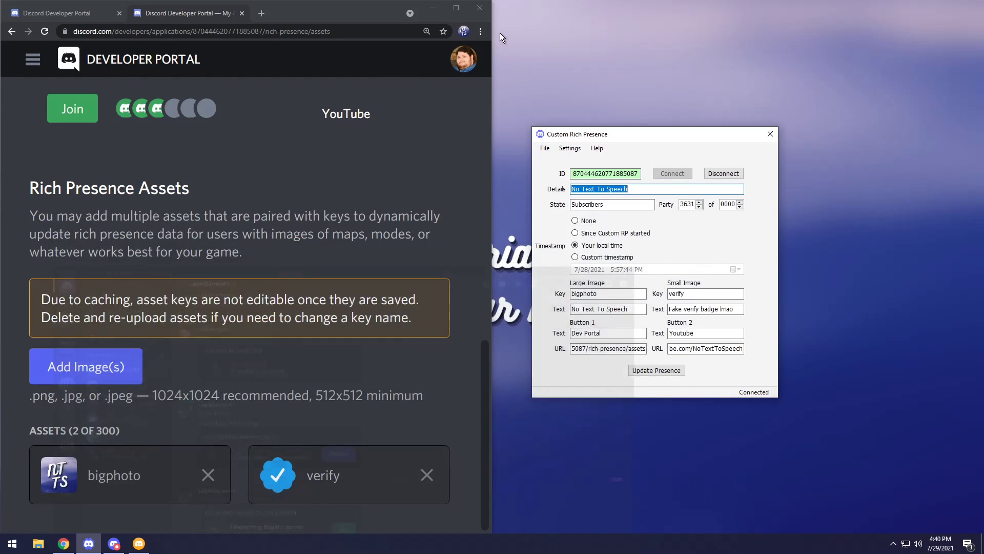
click(443, 7)
drag(603, 133, 429, 122)
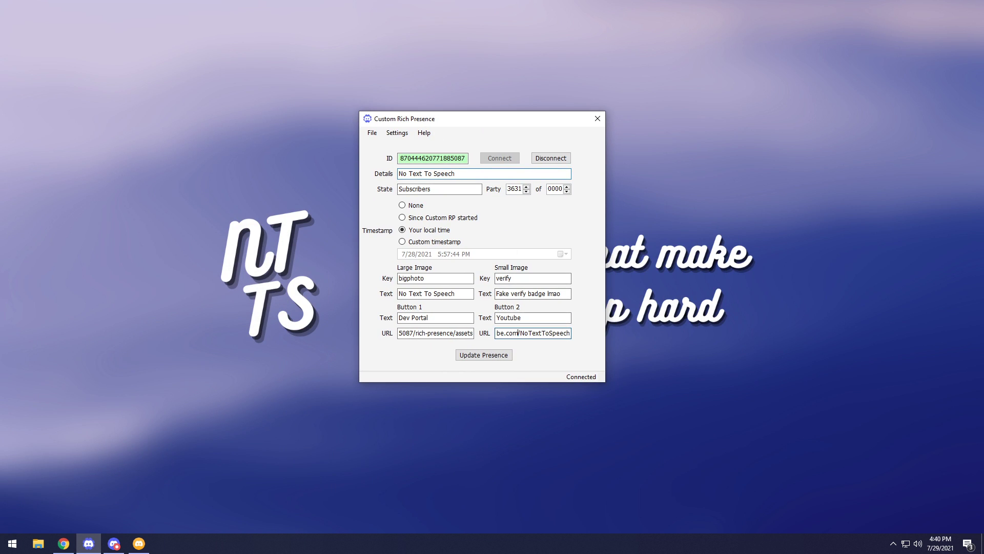
click(506, 344)
key(Home)
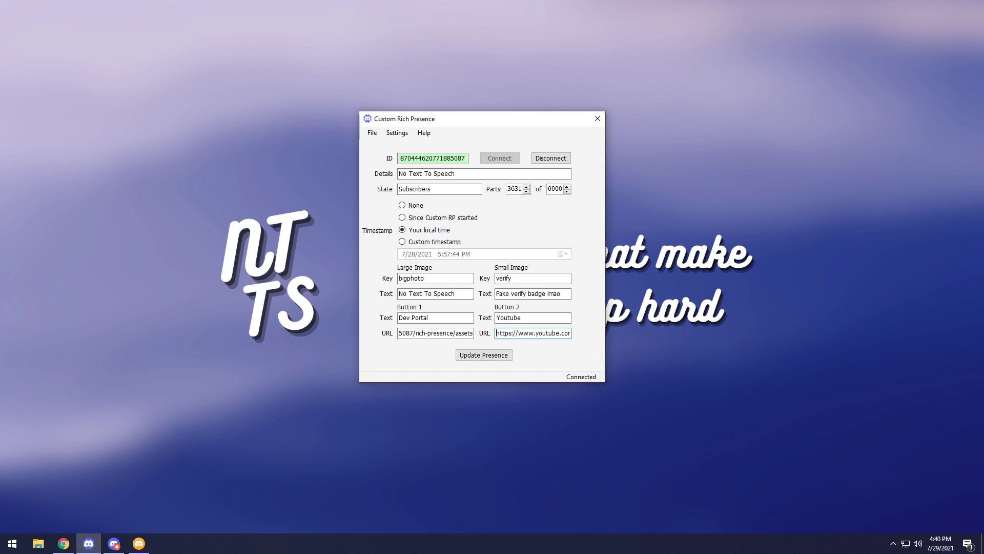
click(647, 270)
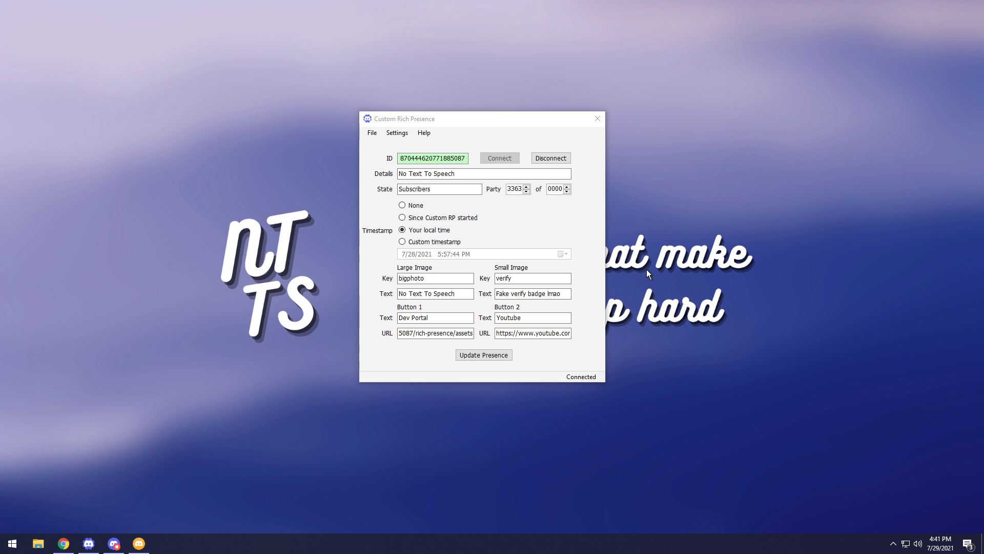
Step: Check the subscriber count on the Discord profile, correct the current party size to 33631 and update the presence
click(113, 543)
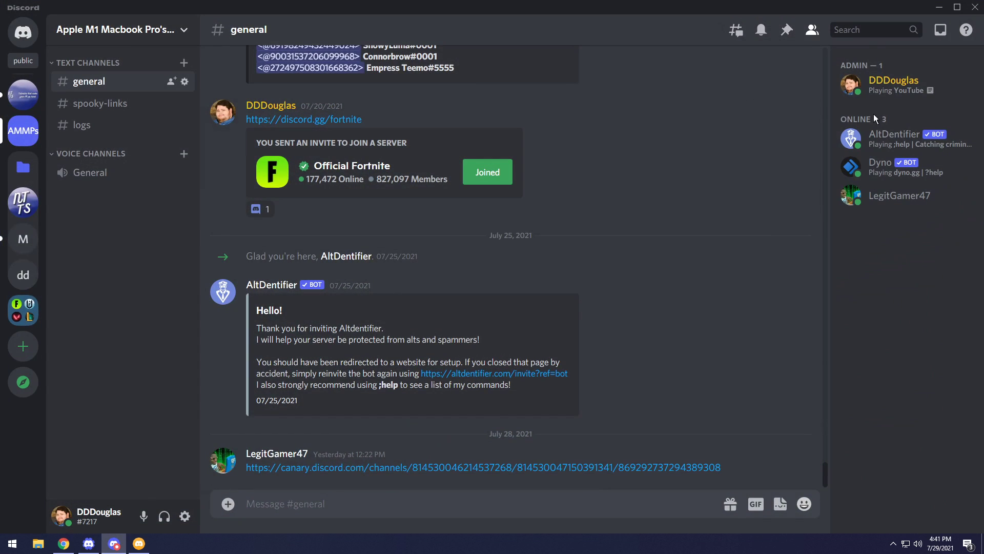
click(916, 95)
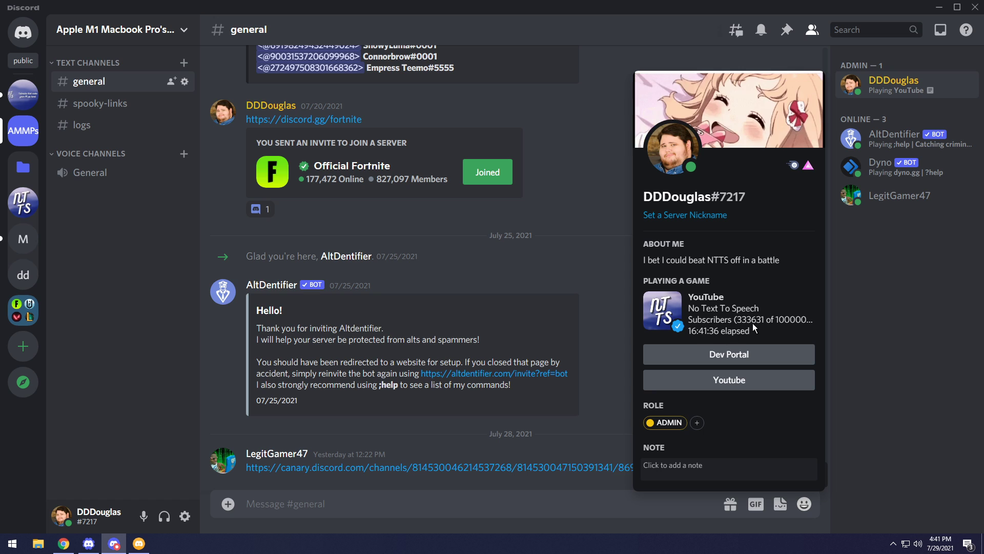
click(940, 8)
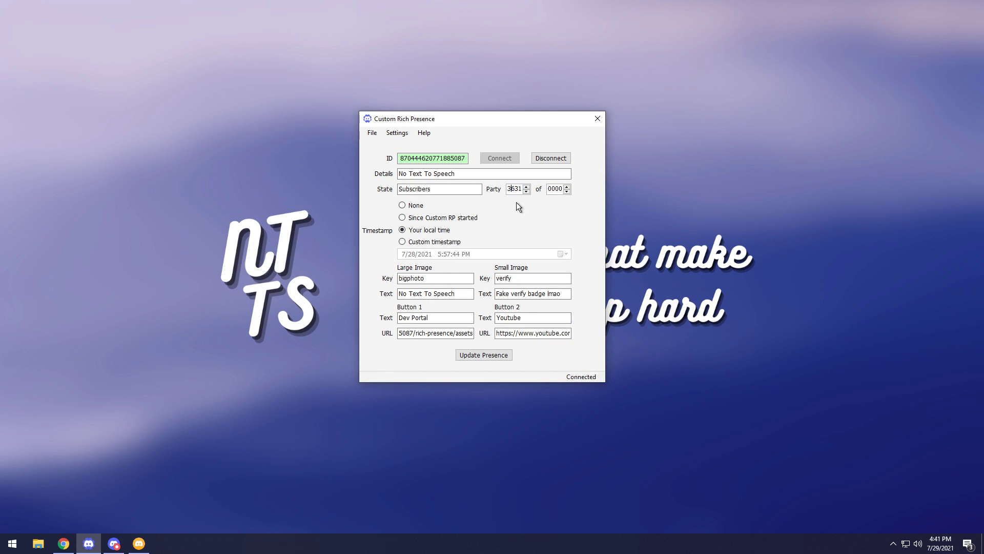
click(491, 355)
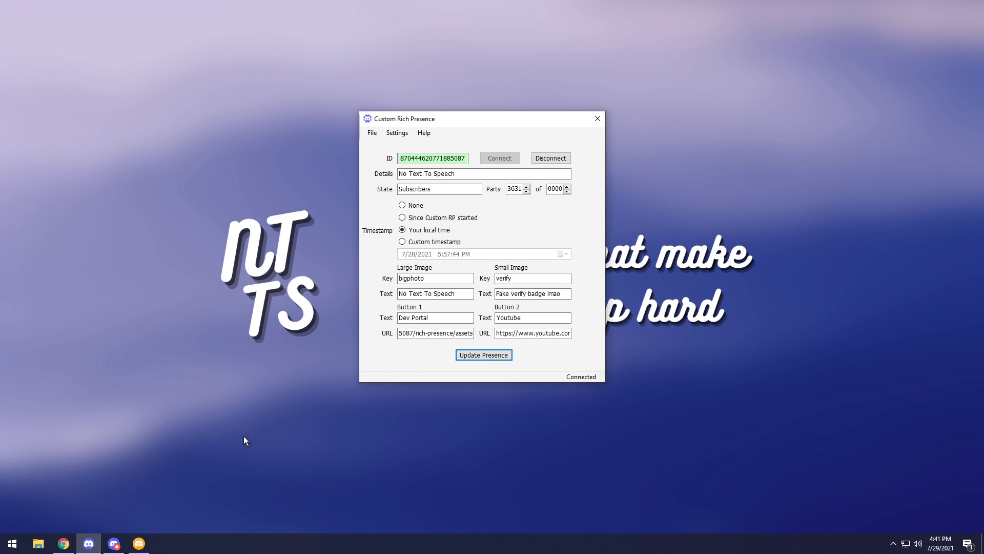
click(114, 543)
click(906, 93)
Step: Save the current rich presence settings in the Documents folder as a CustomRP preset named asdasdasdasd
click(372, 133)
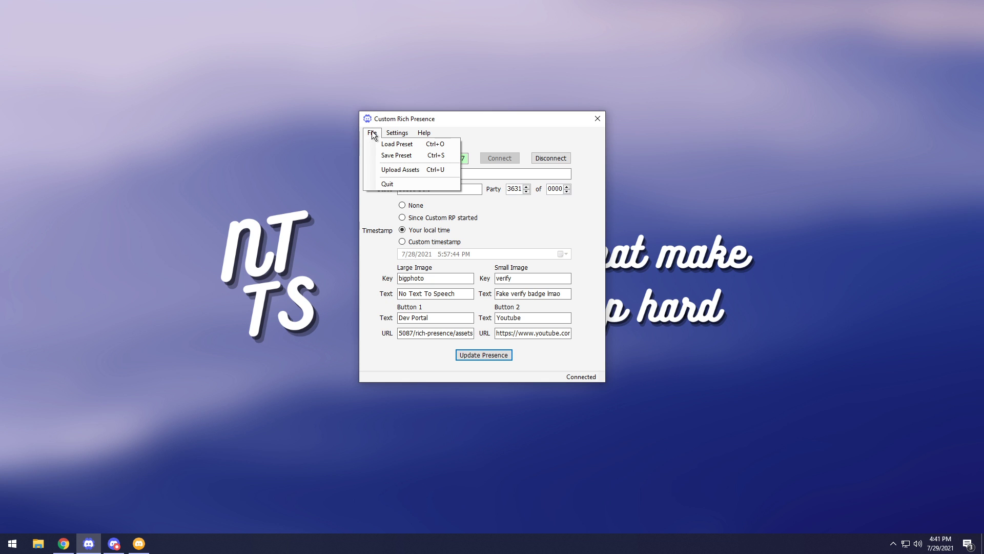
click(389, 154)
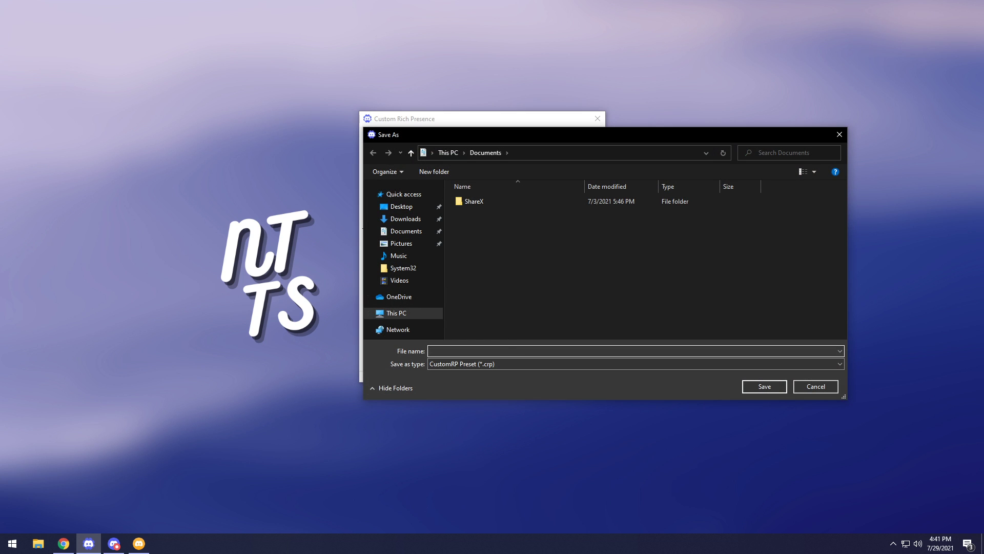
text(asdasdasdasd)
click(776, 387)
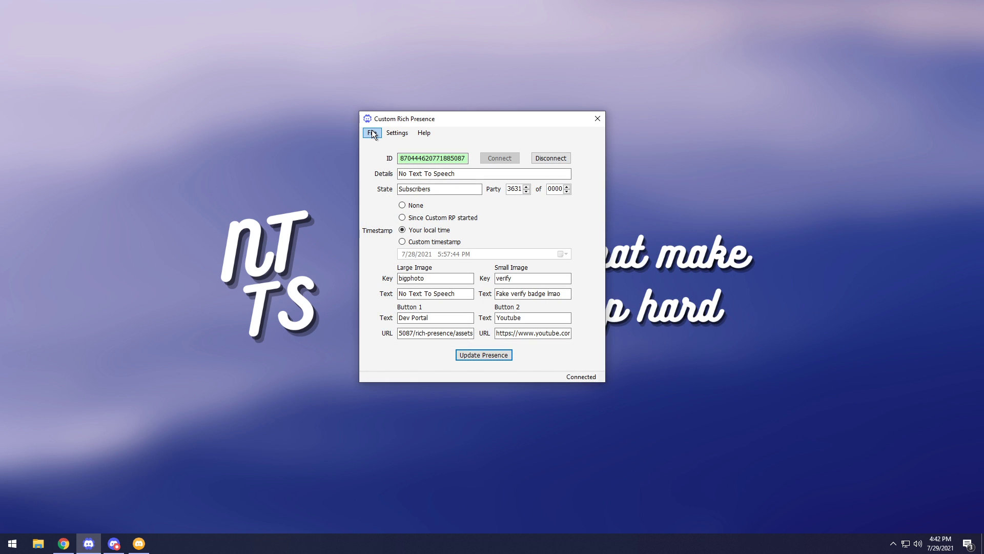
Step: Disconnect, clear Details, and insert "asd" into State, the large image key, both image texts and the Button 2 text to test preset restoring
click(553, 159)
click(456, 173)
key(ctrl+a)
key(BackSpace)
click(432, 188)
text(asd)
key(ctrl+a)
click(433, 278)
text(asd)
click(437, 293)
text(asd)
click(538, 293)
text(asd)
click(528, 318)
text(asd)
click(433, 317)
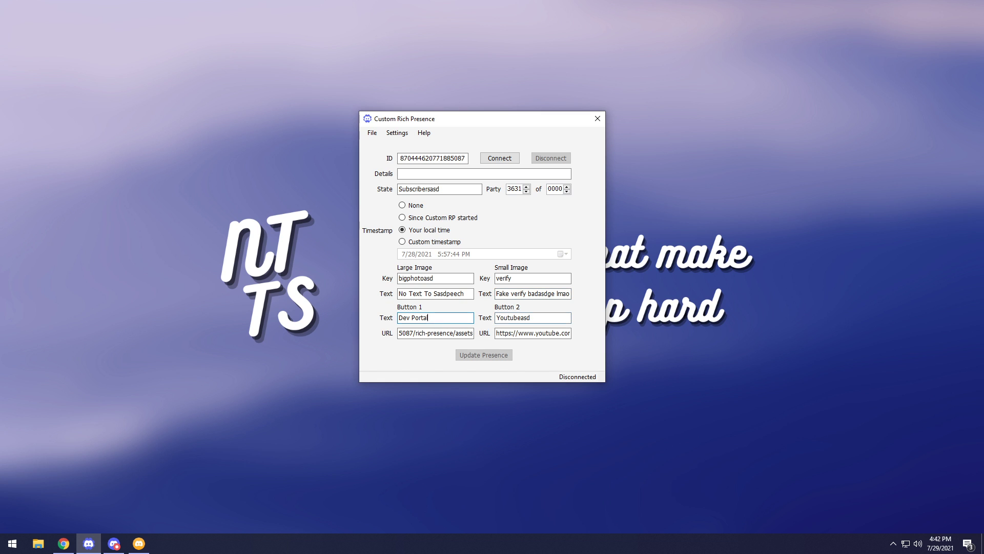
Step: Load the saved asdasdasdasd preset and reconnect the presence, checking it on the Discord profile
click(368, 130)
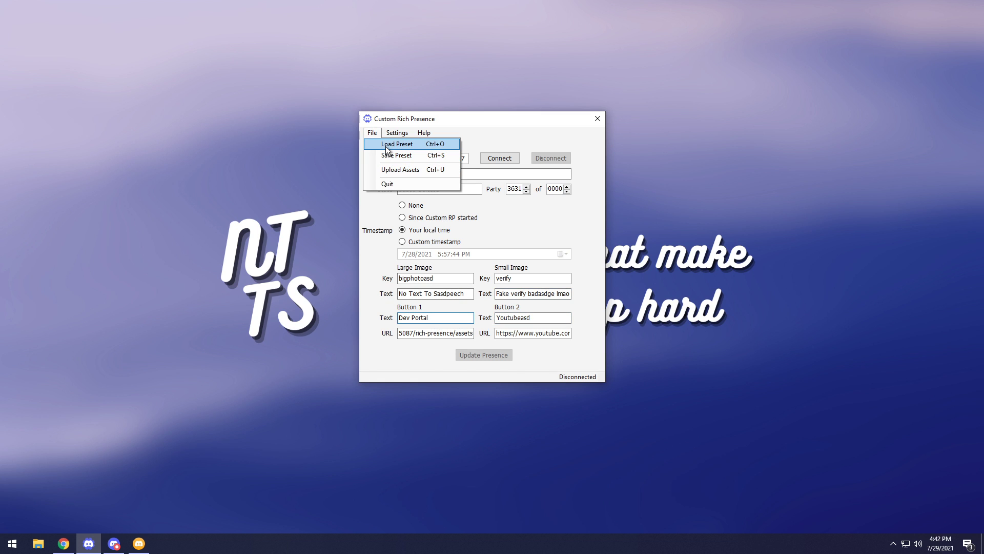
click(387, 145)
double_click(480, 210)
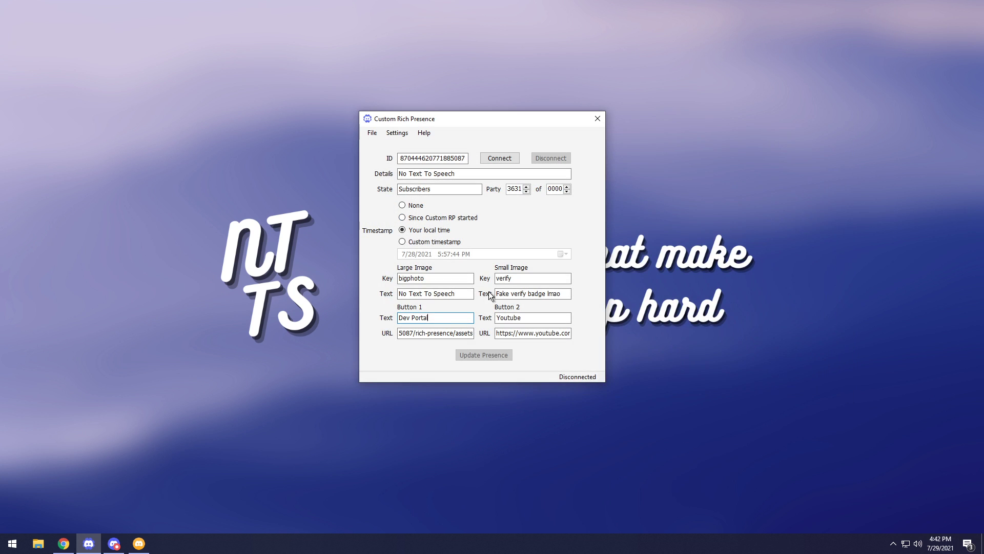
click(489, 160)
click(114, 543)
click(895, 87)
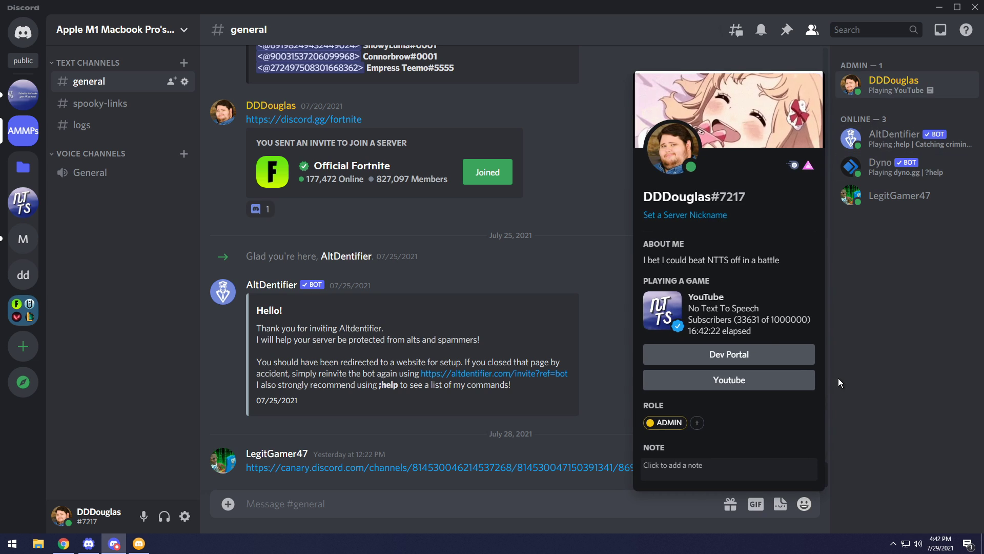
Step: Disconnect the presence, close the Custom Rich Presence window and quit its background process
key(alt+Tab)
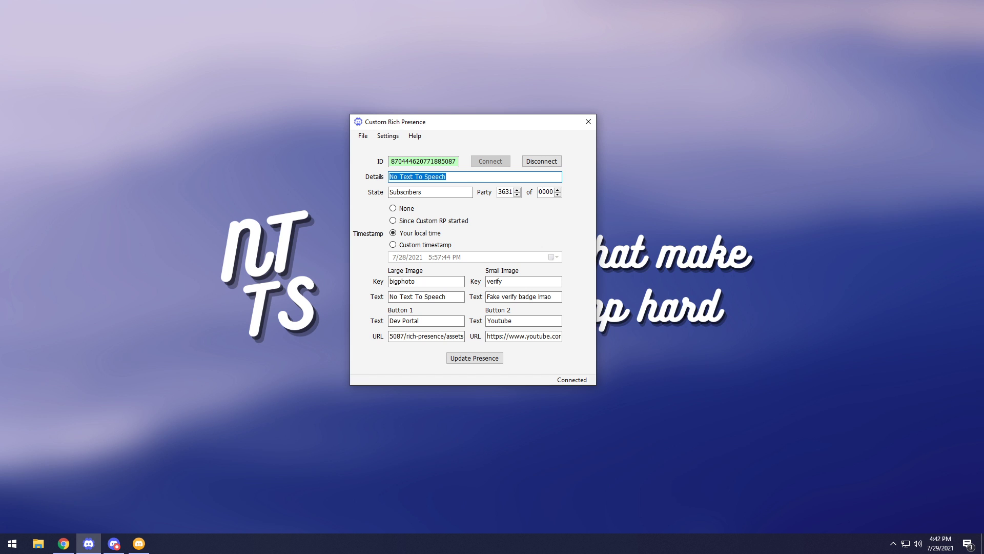
click(542, 161)
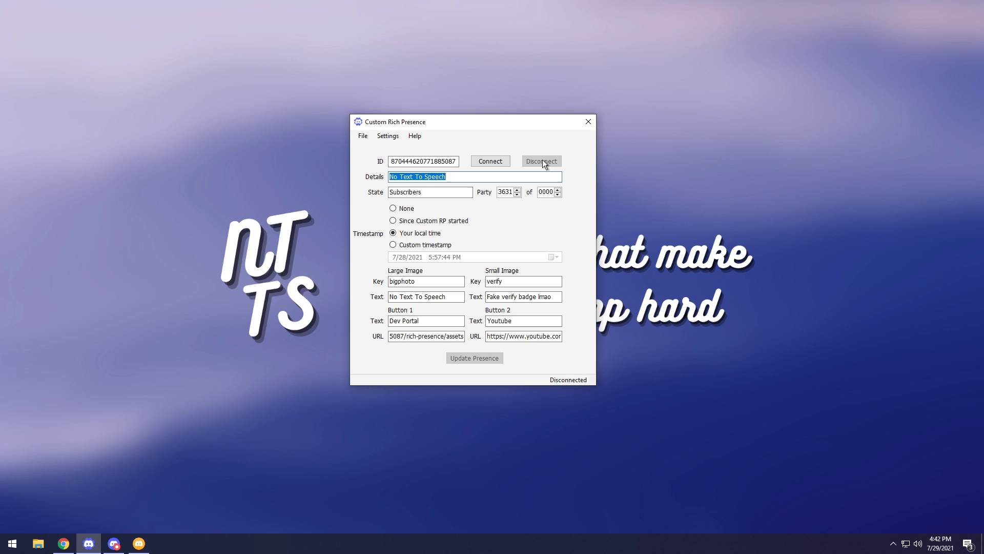
click(592, 127)
click(893, 542)
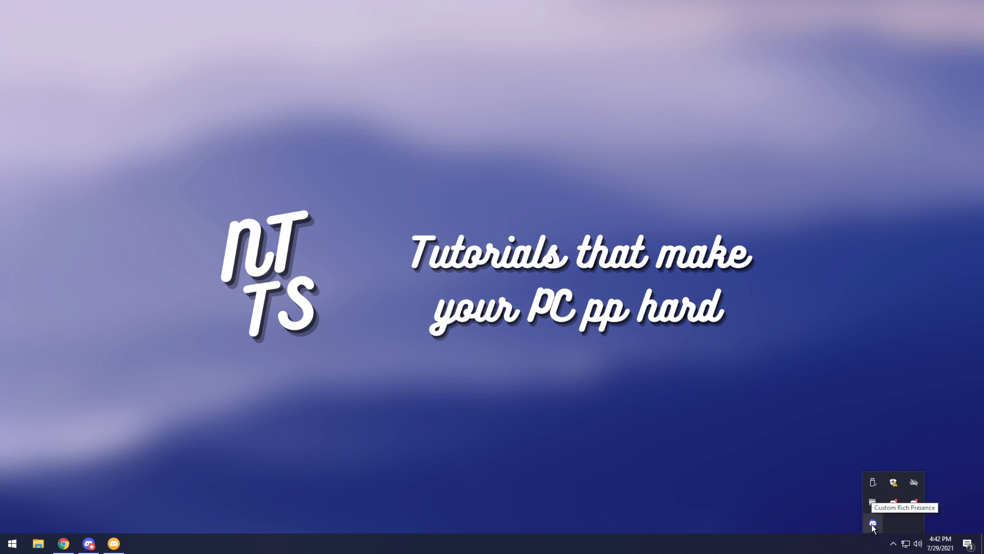
right_click(872, 524)
click(841, 521)
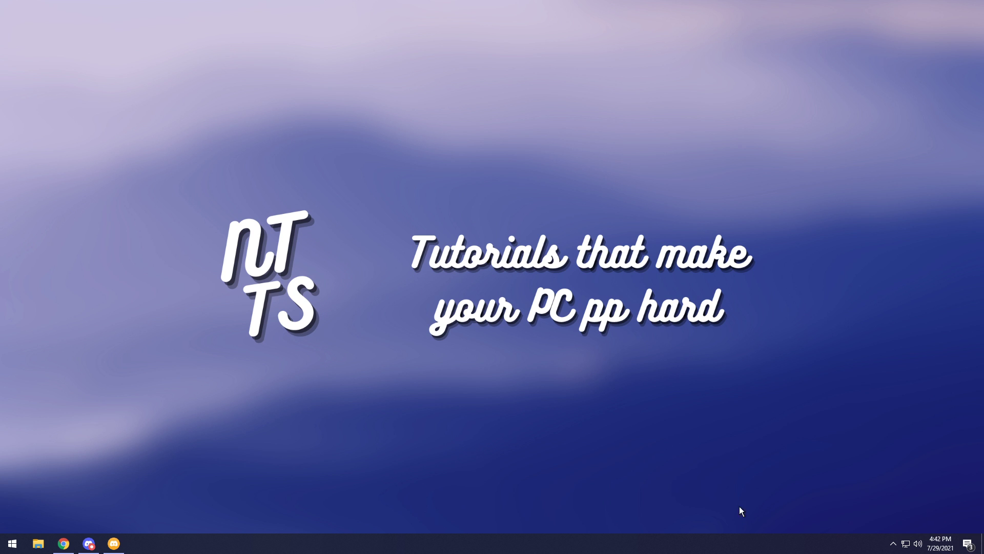
Step: Bring up the list of installed Windows programs
click(12, 543)
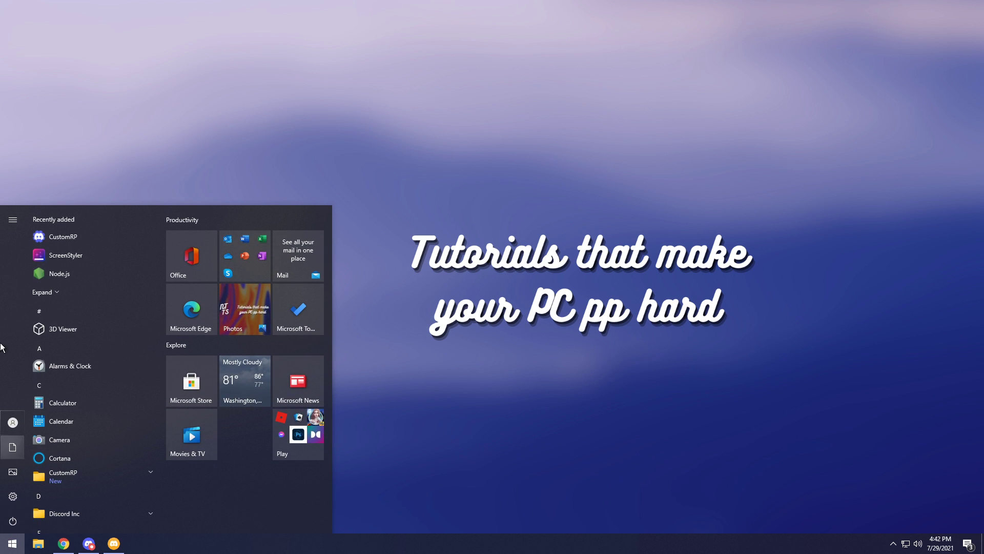